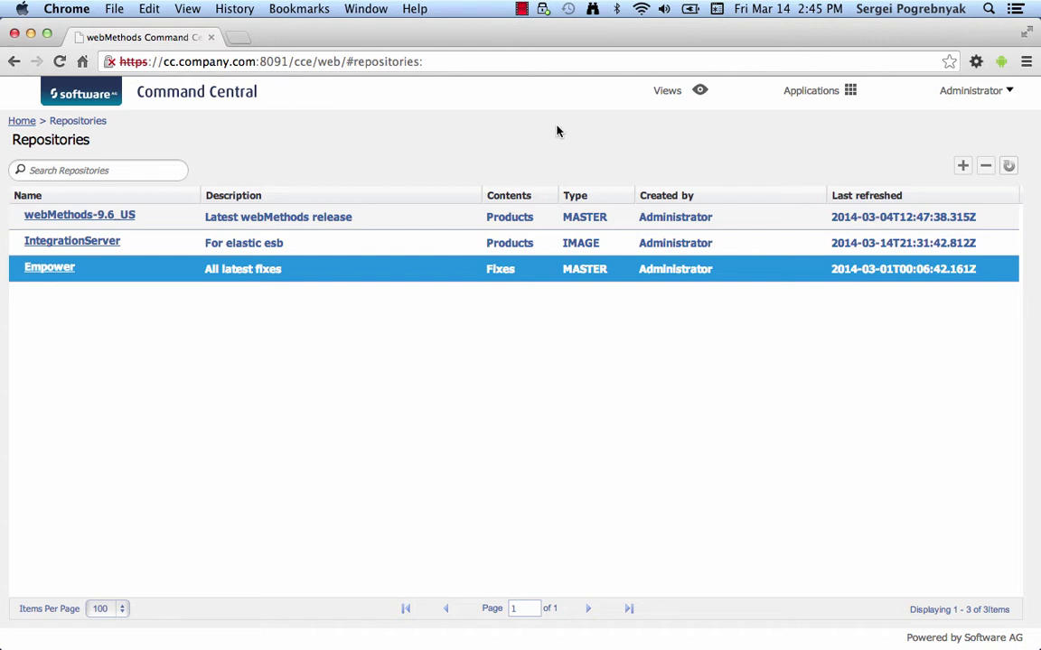
Open the Dev IS1 installation from the Development environment in the Landscape view
click(670, 94)
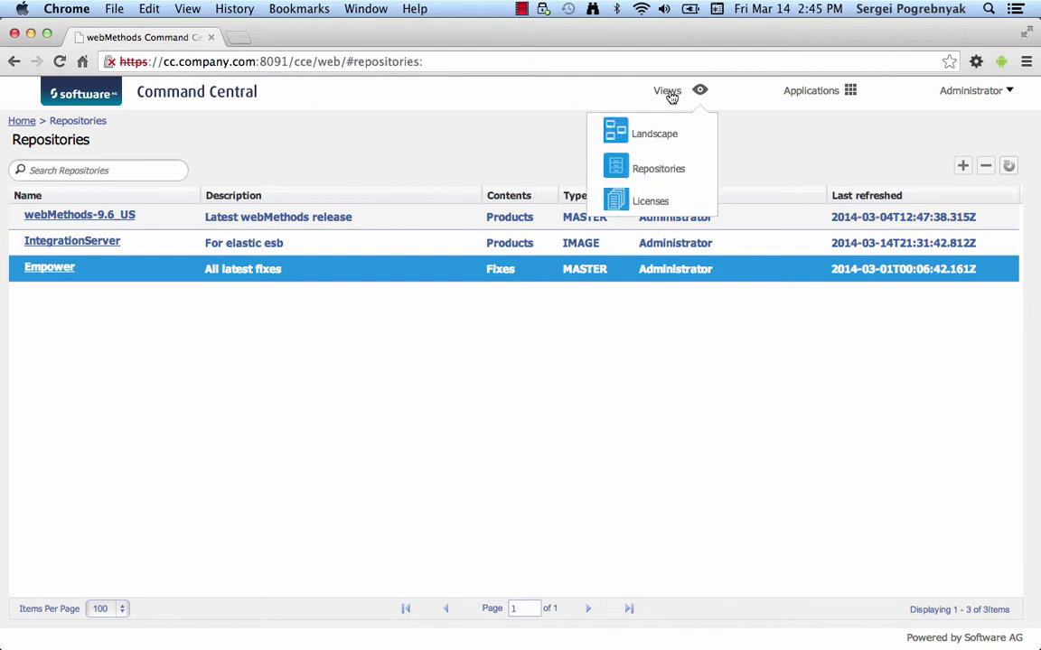
click(662, 137)
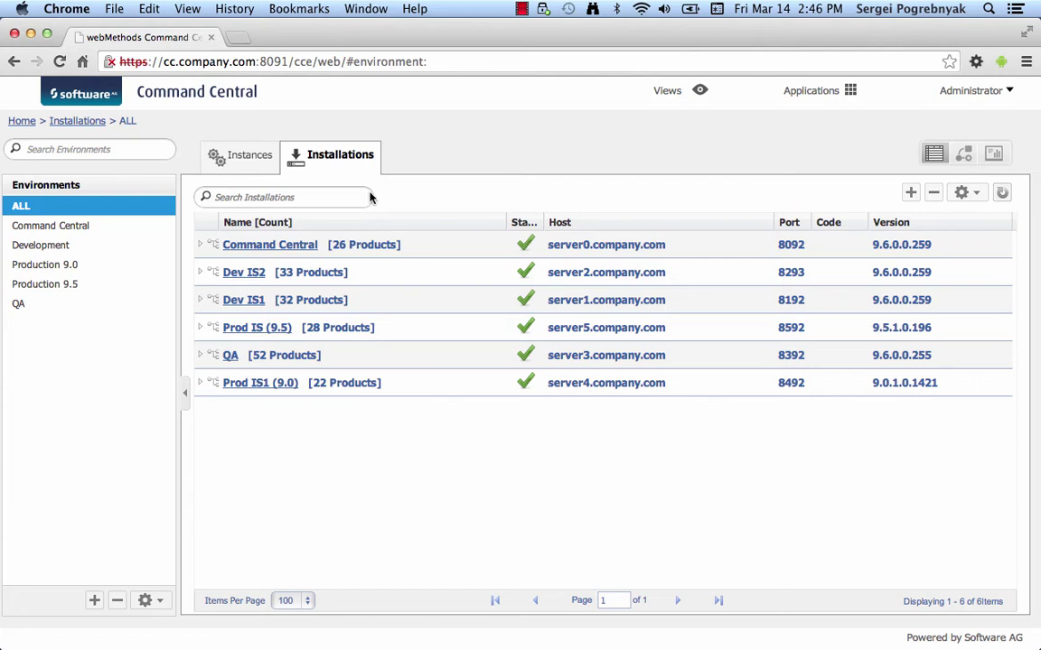
click(61, 244)
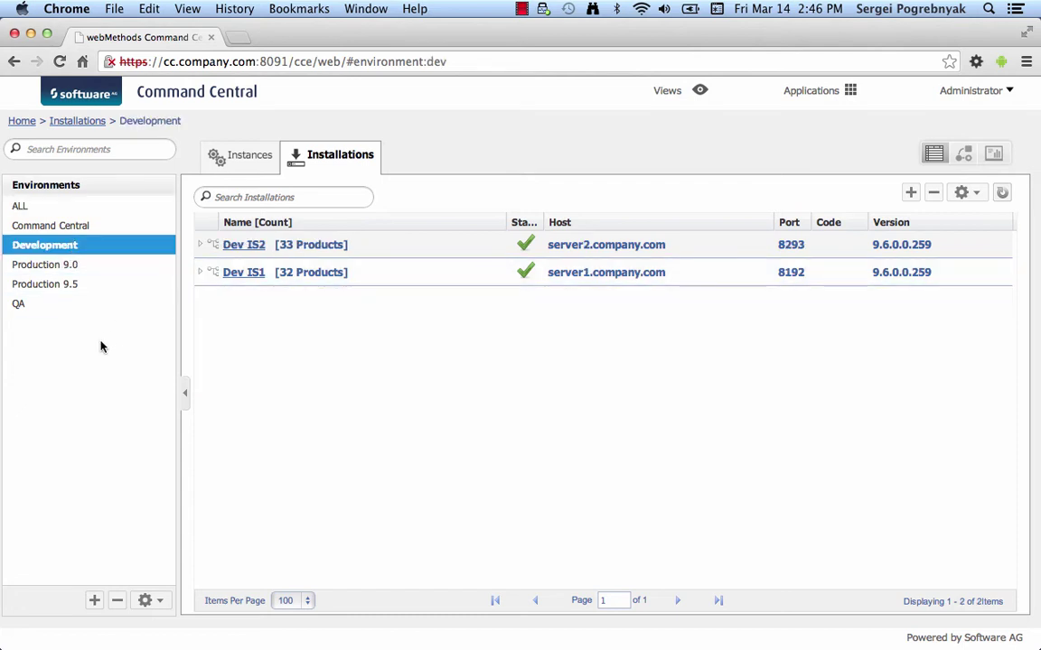
click(250, 280)
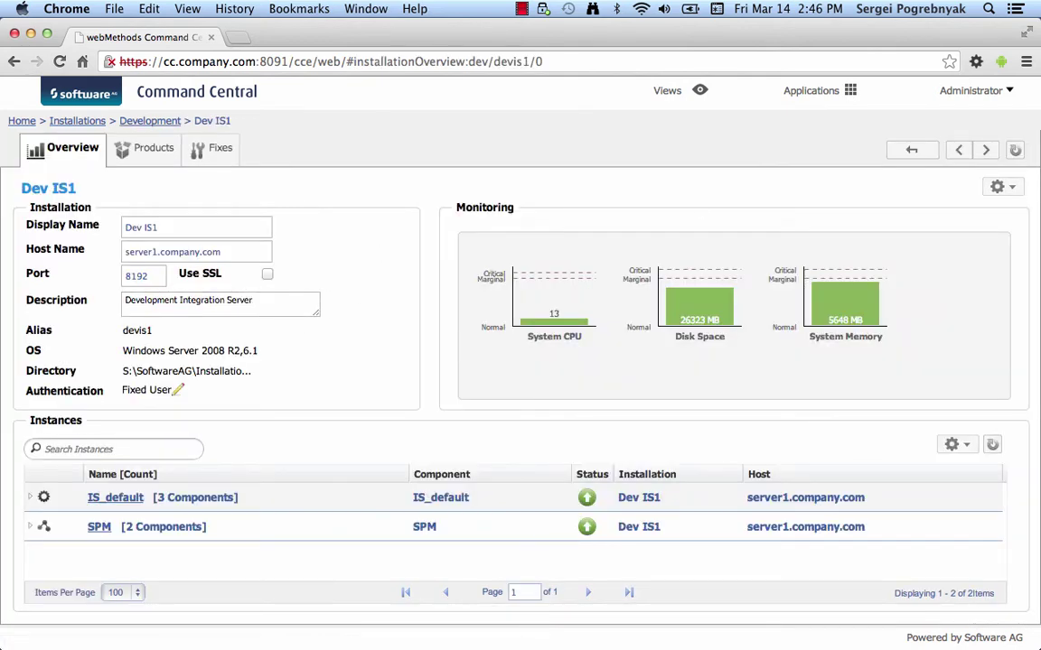
Save the Dev IS1 installation as template "demo-template1" with the description "Integration Server products and configuration", including products, fixes, configuration and files
click(1002, 188)
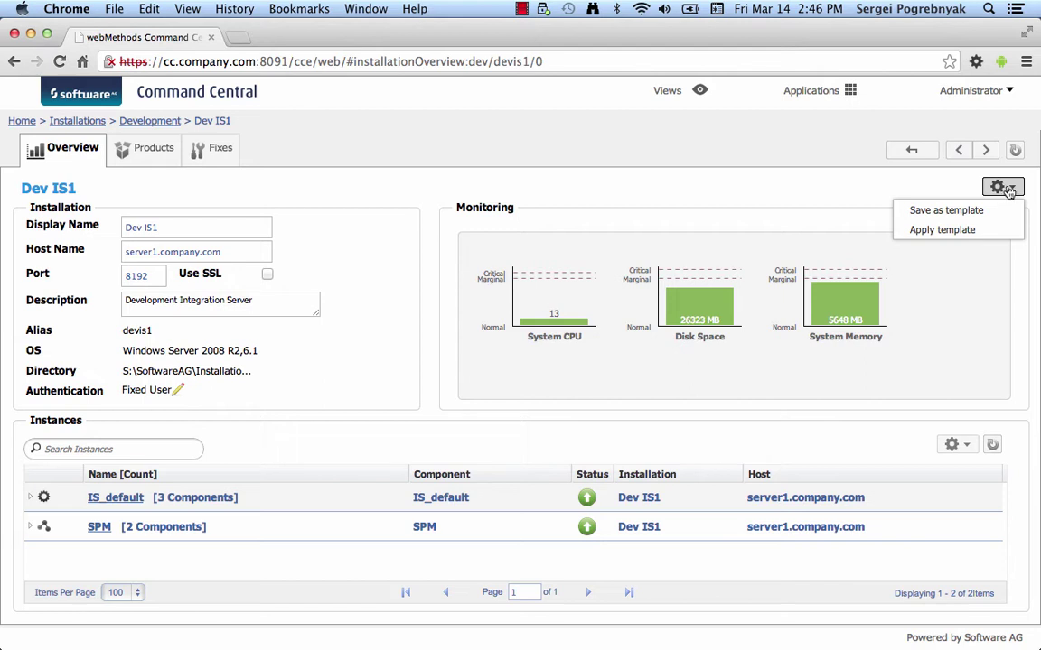
click(963, 219)
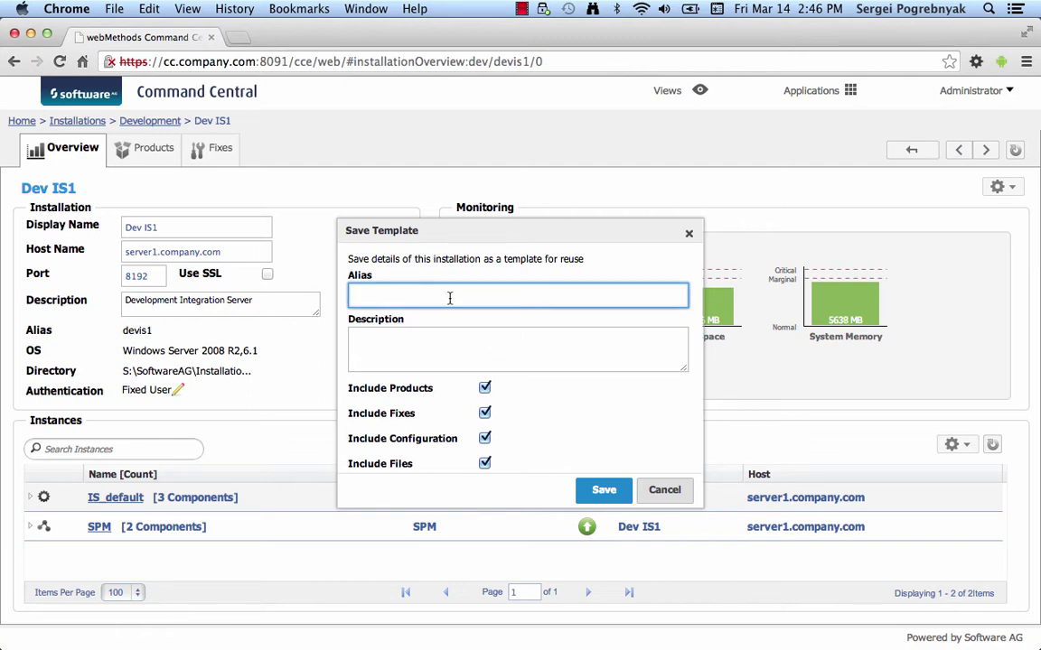
text(demo-template1)
click(455, 333)
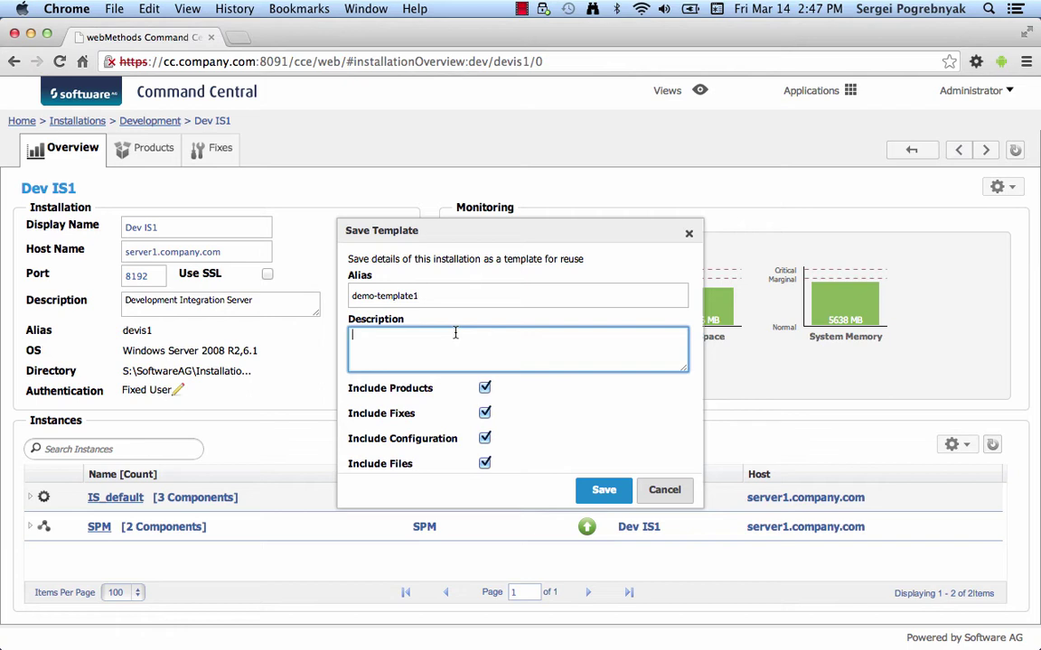
text(Integration Server products and configuration)
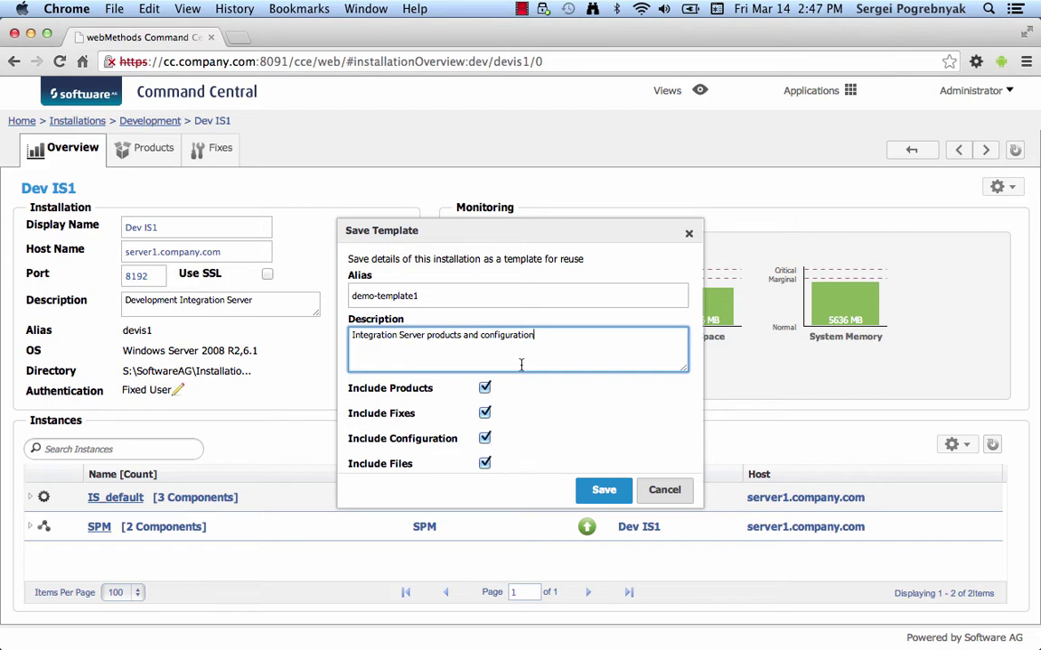
click(601, 490)
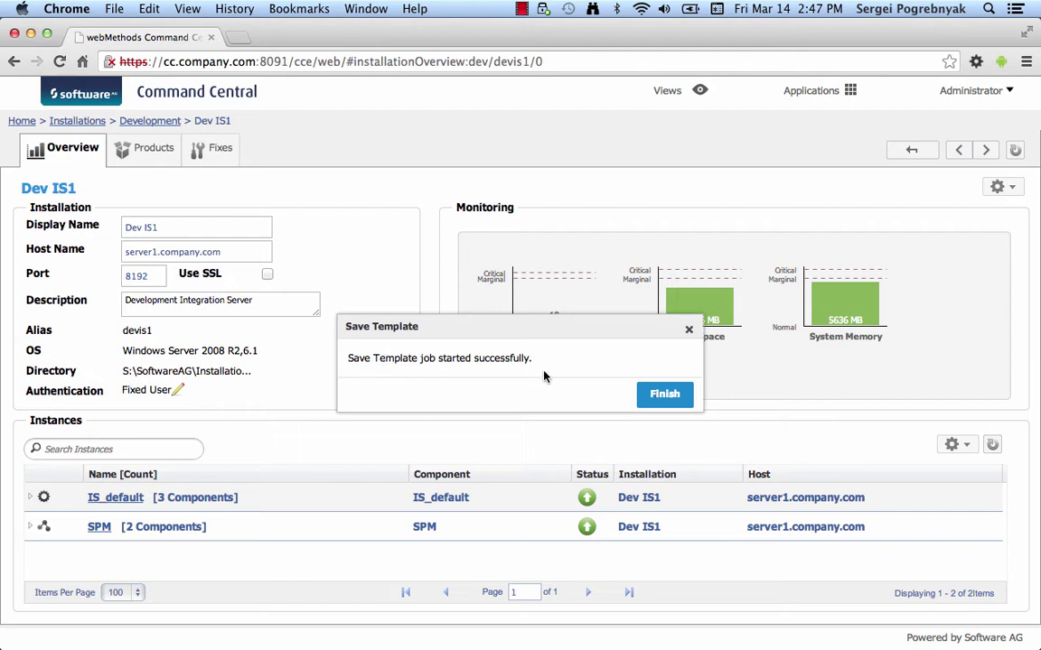
click(658, 397)
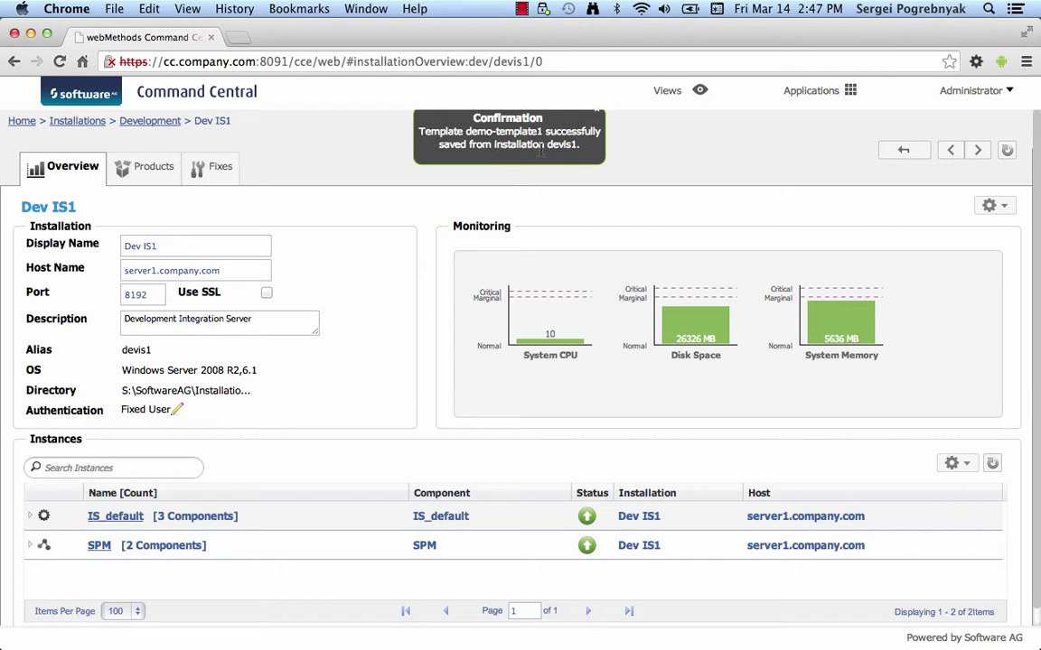
click(594, 119)
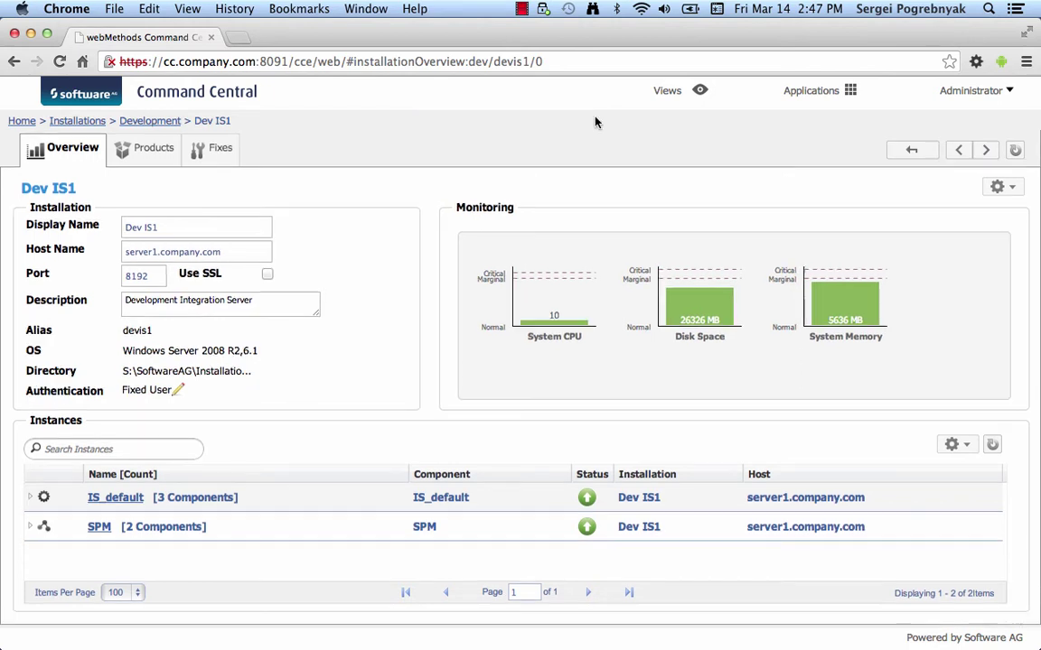
Return to the Development installations, open Dev IS2 and start applying a template to it
click(891, 155)
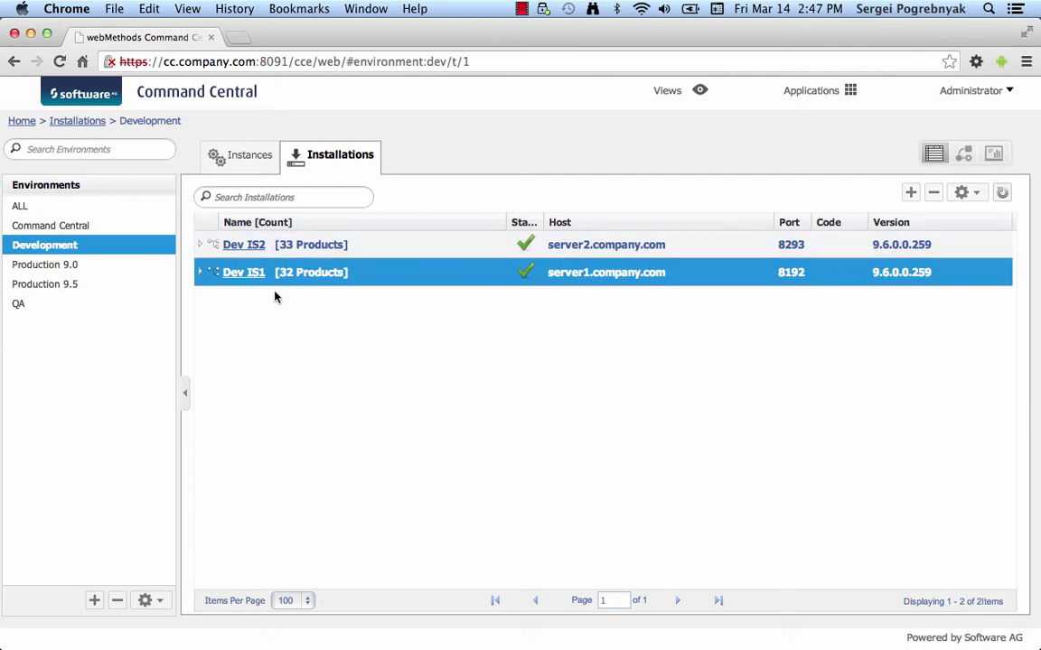
click(257, 250)
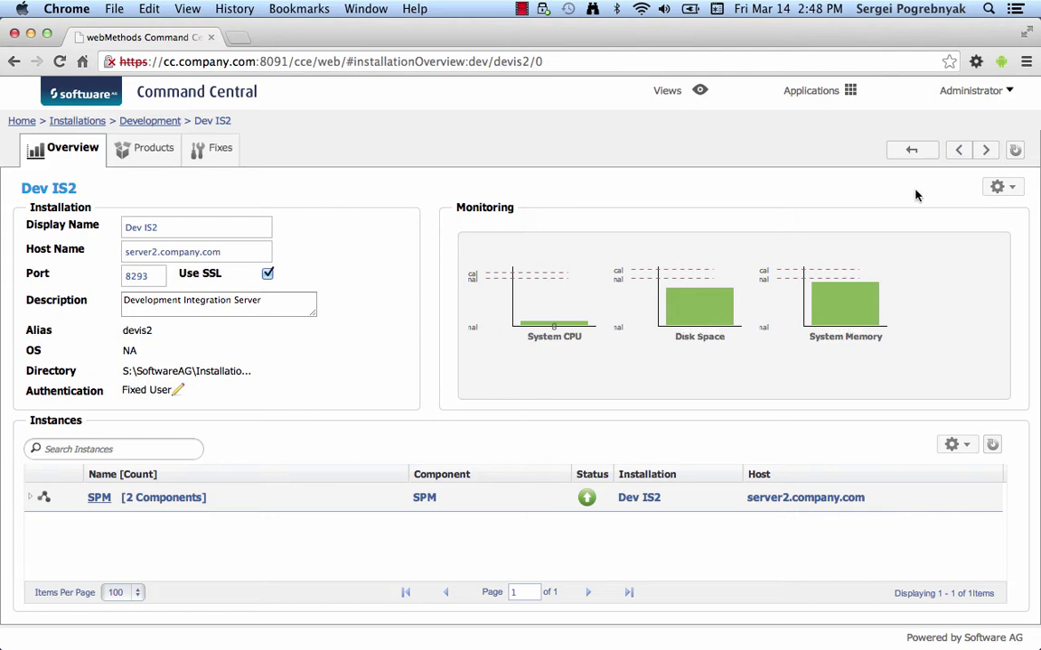
click(998, 189)
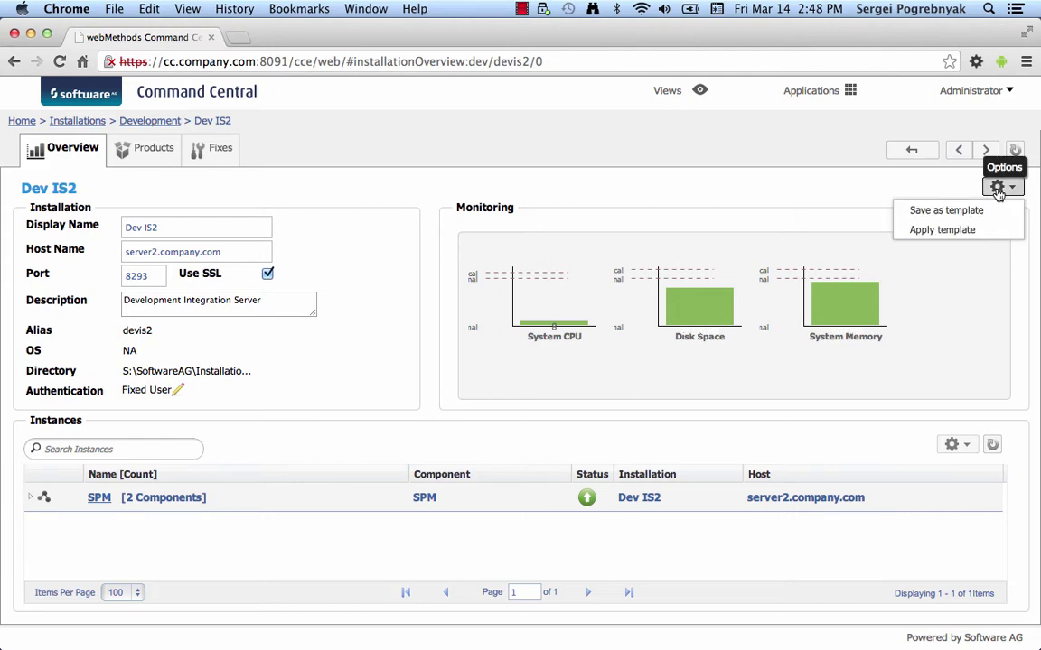
click(961, 232)
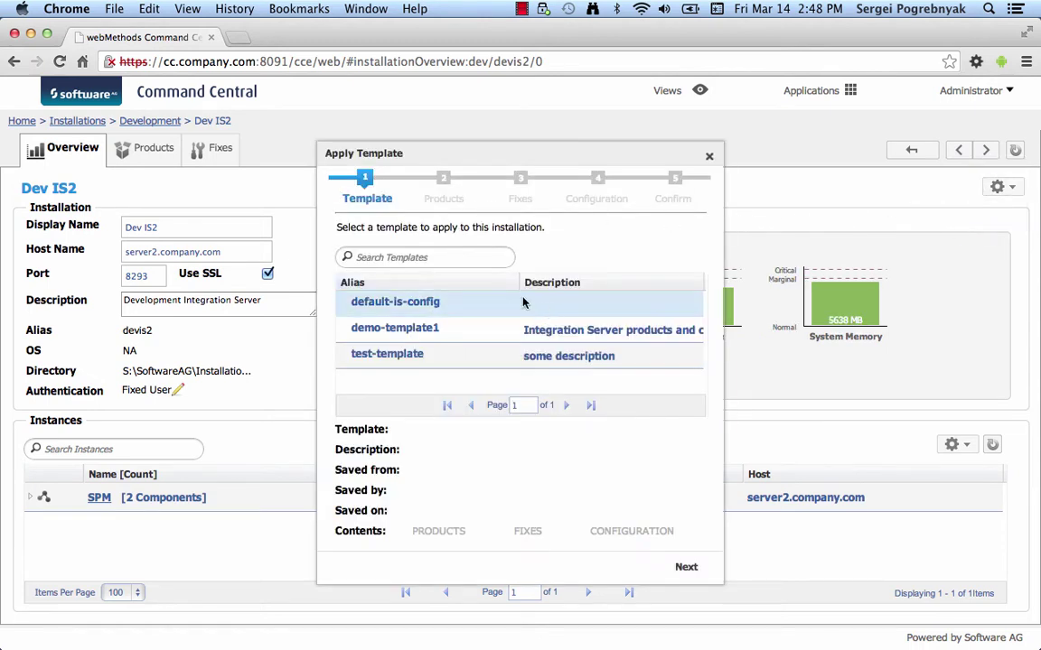
Filter the list of available templates by "temp" and clear the filter again
click(441, 331)
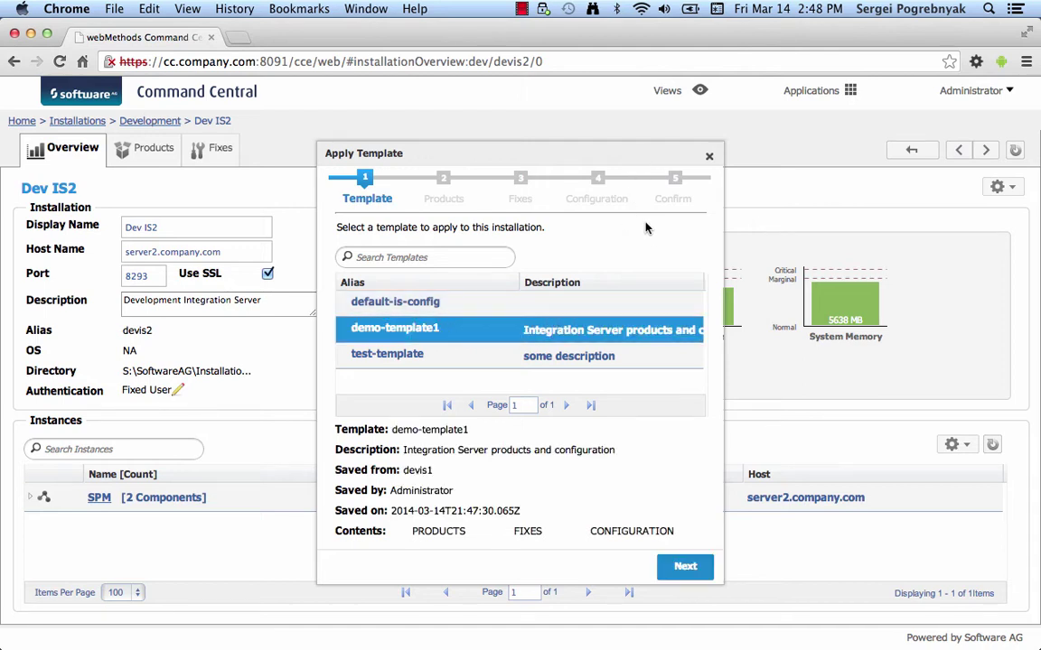
click(425, 257)
text(temp)
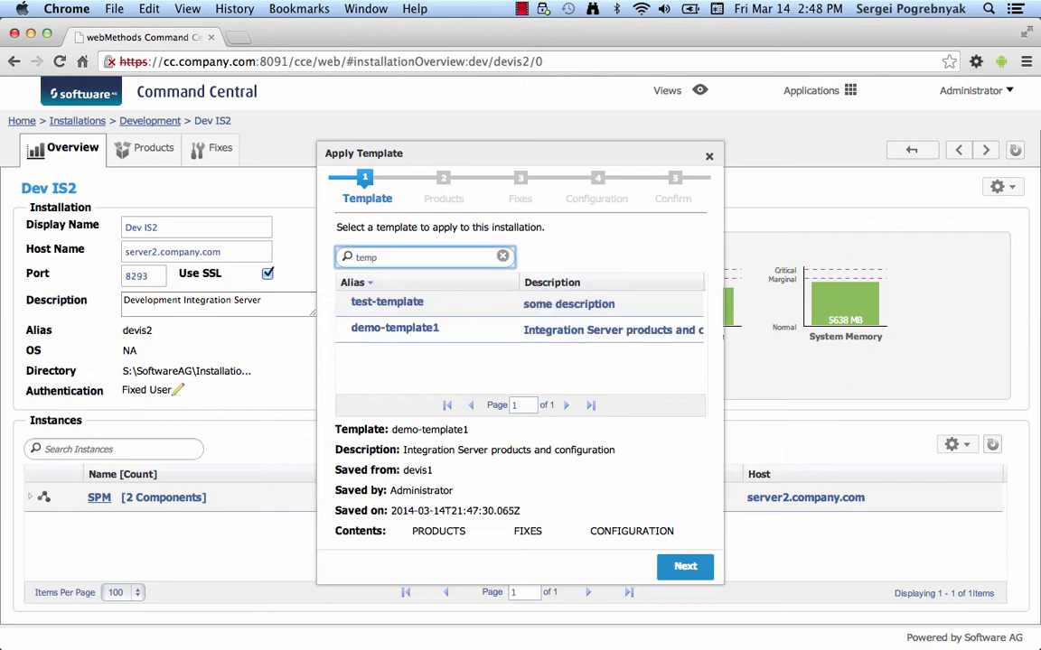
click(503, 256)
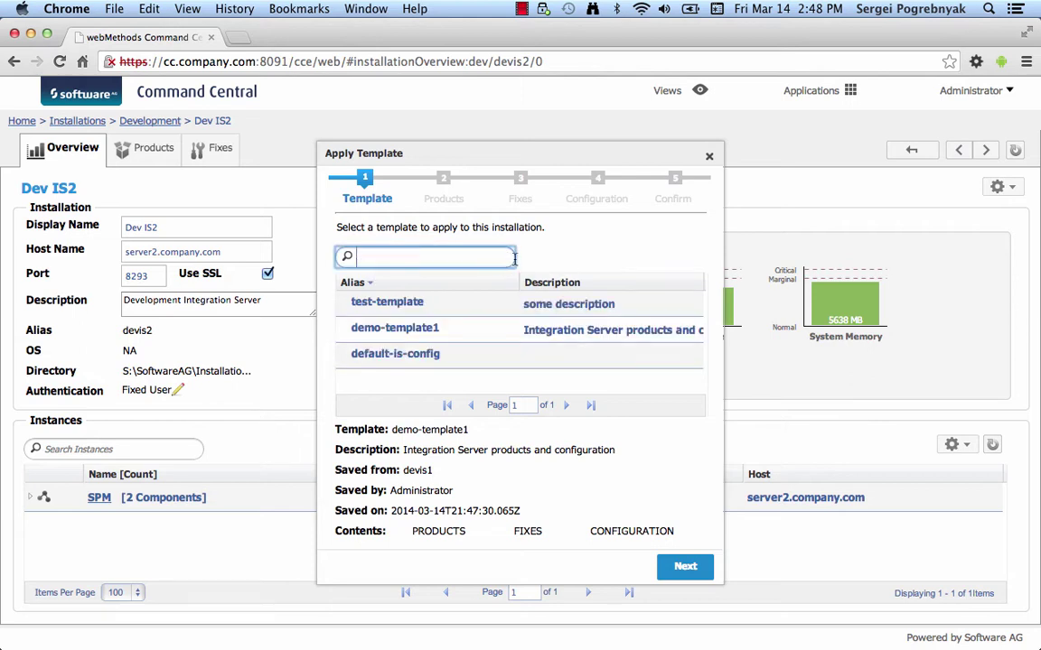
Choose demo-template1 as the template for Dev IS2, check its origin details and proceed to the product options
click(466, 336)
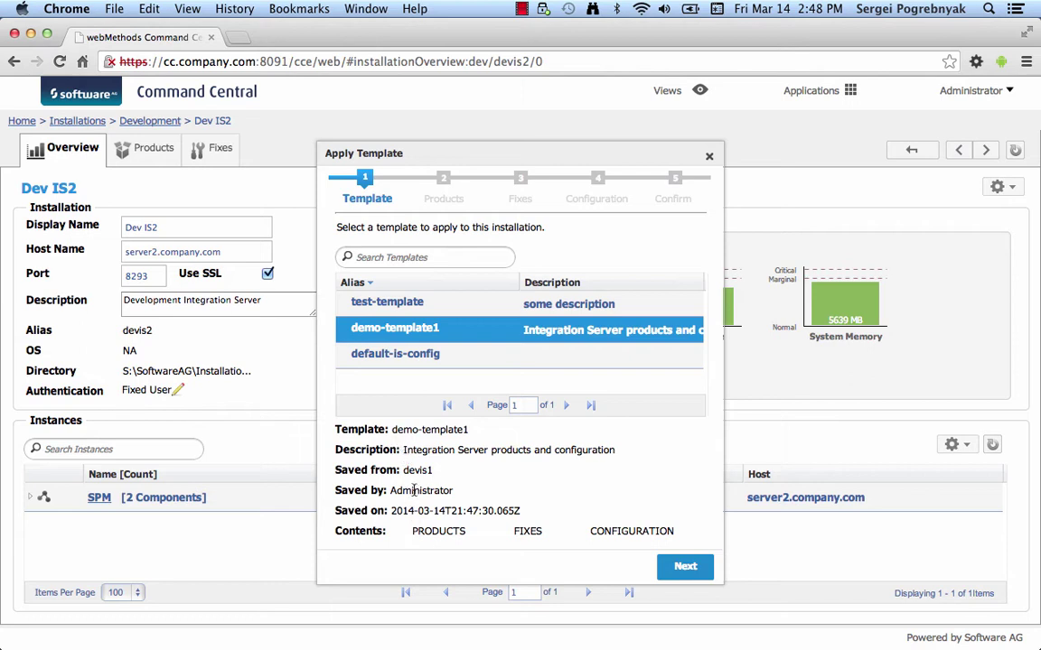
double_click(418, 471)
click(446, 490)
click(679, 566)
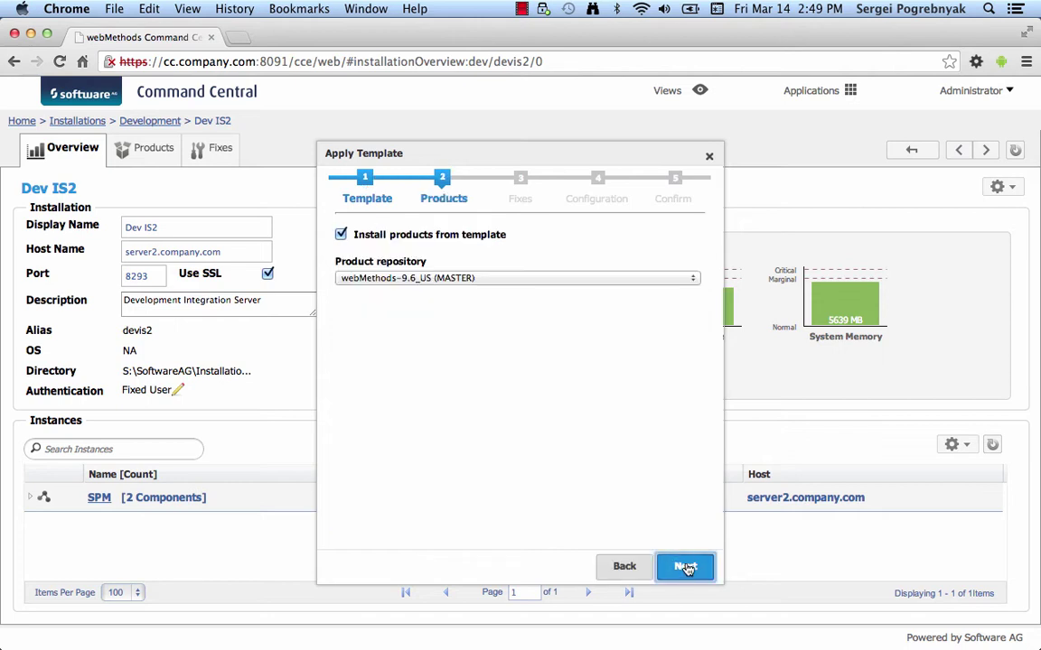
Keep product installation from the template enabled, set the product repository to IntegrationServer (IMAGE) and proceed to the fix options
click(343, 235)
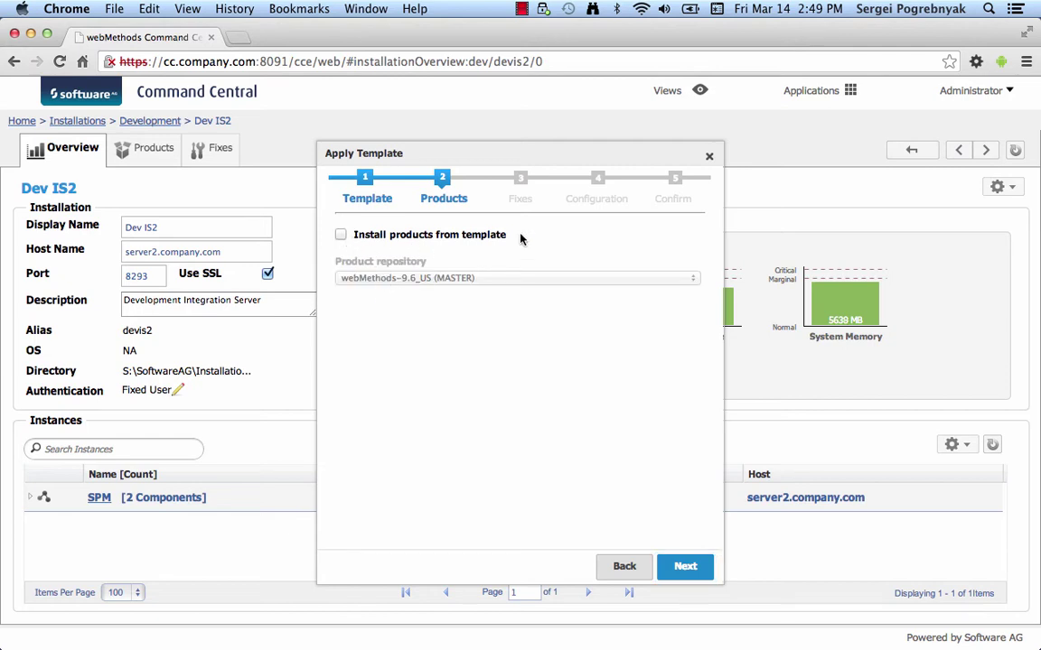
click(342, 235)
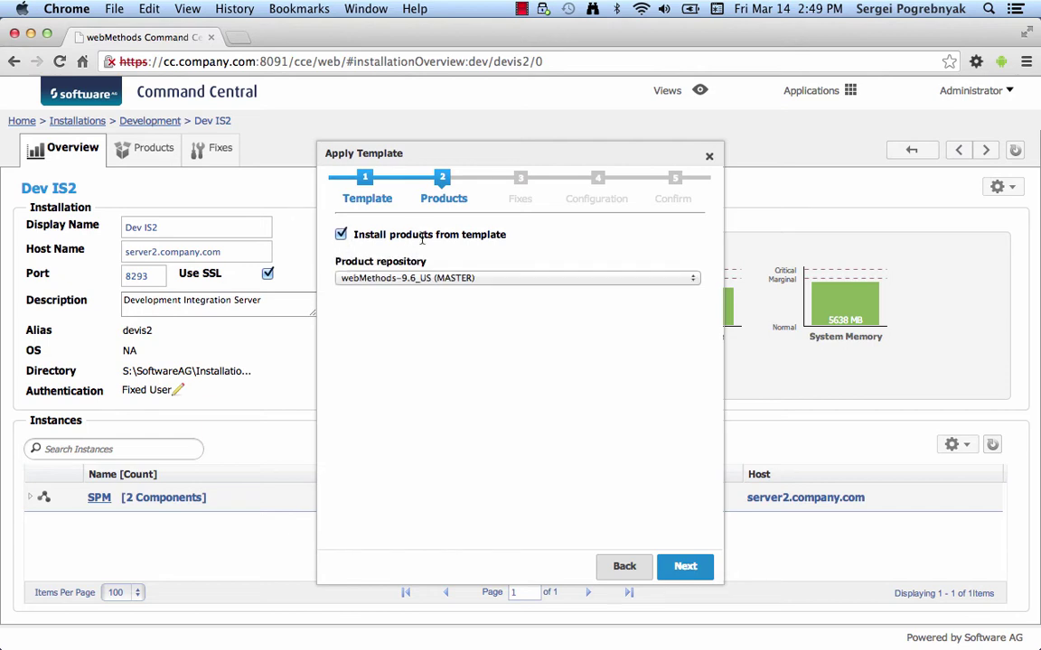
click(414, 279)
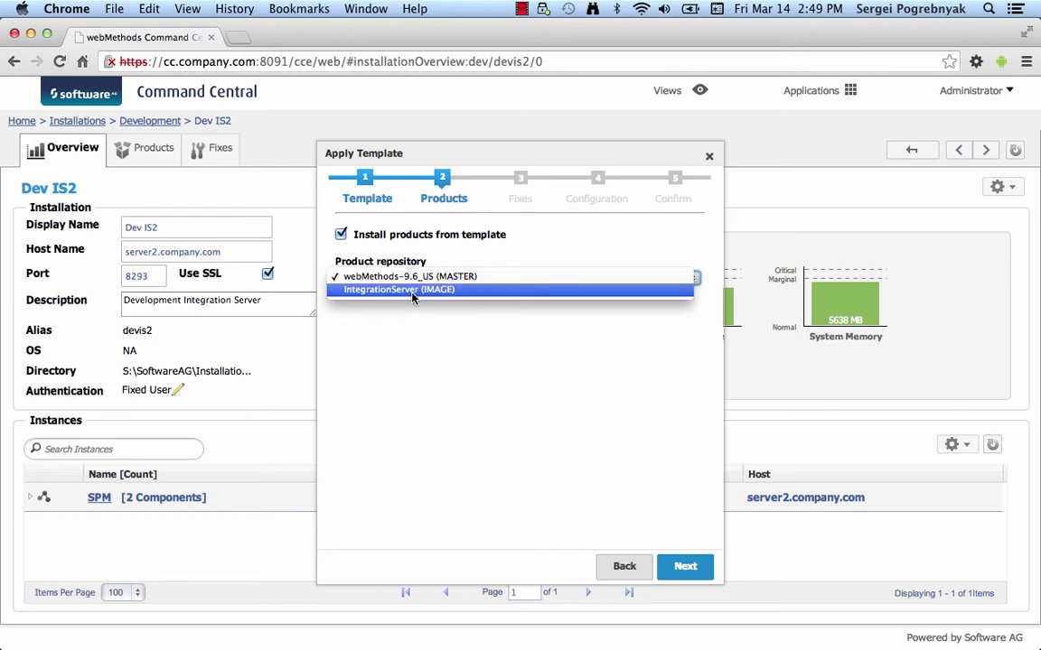
click(412, 290)
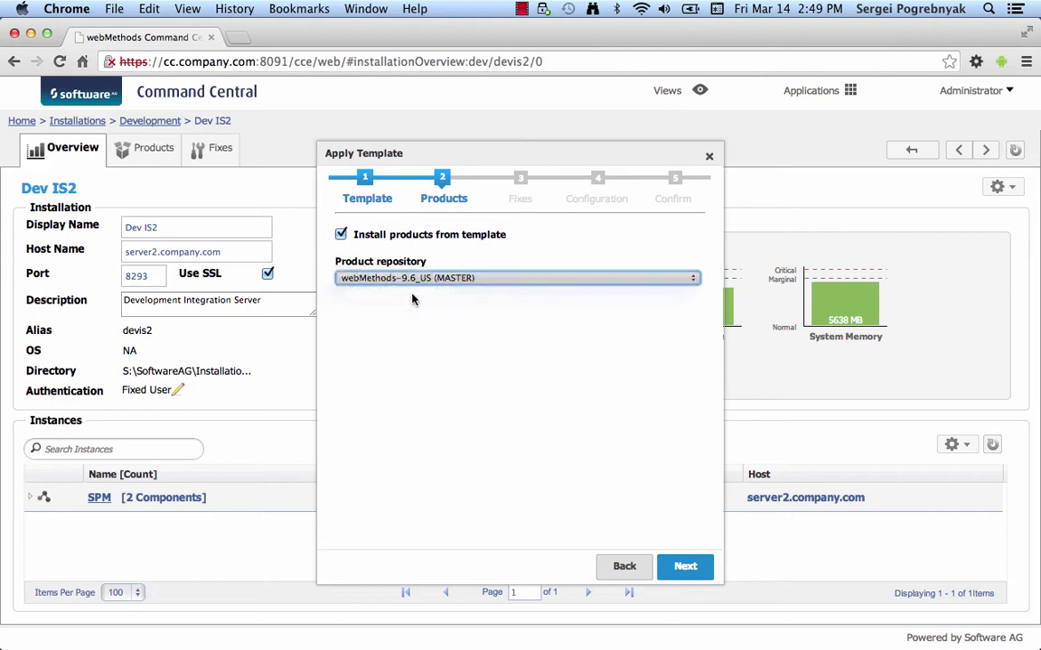
click(682, 566)
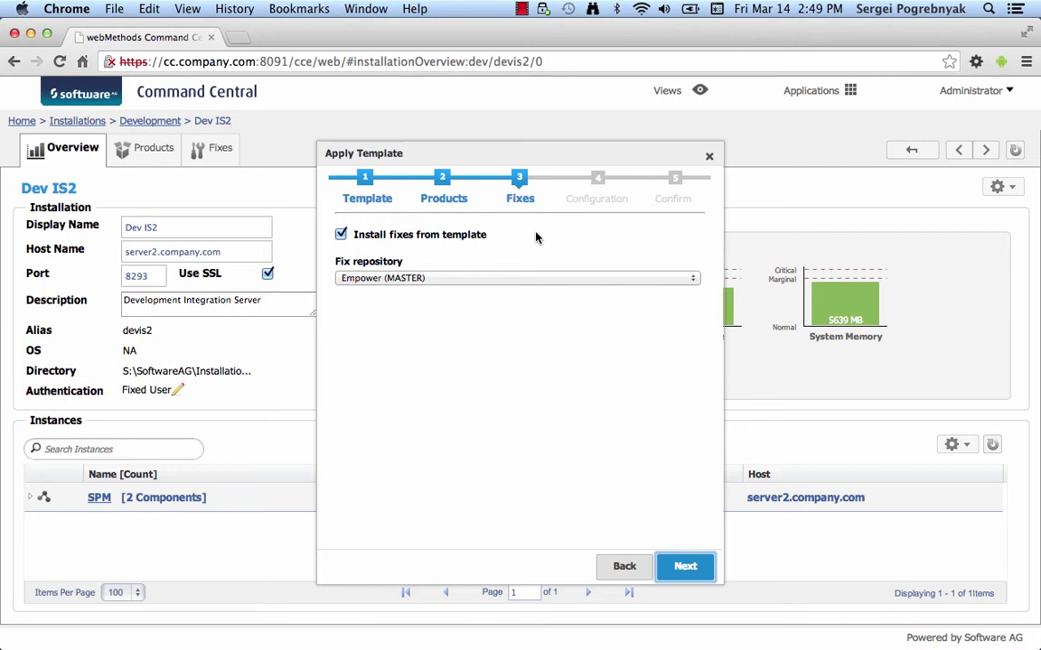
Check the available fix repositories, turn off installing fixes from the template and proceed to the configuration options
click(420, 278)
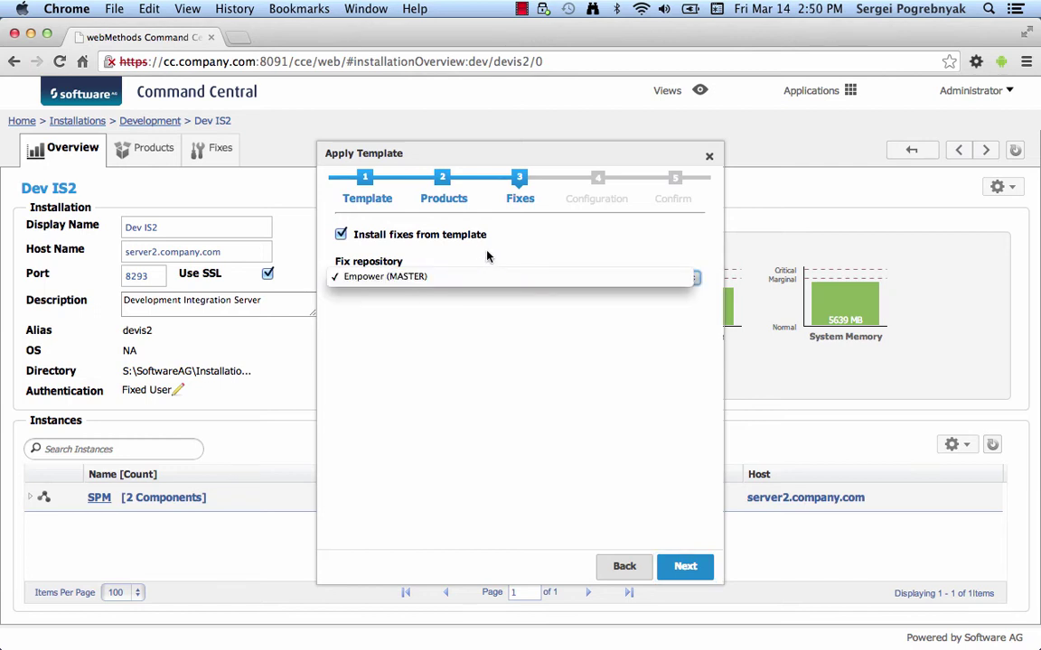
click(370, 224)
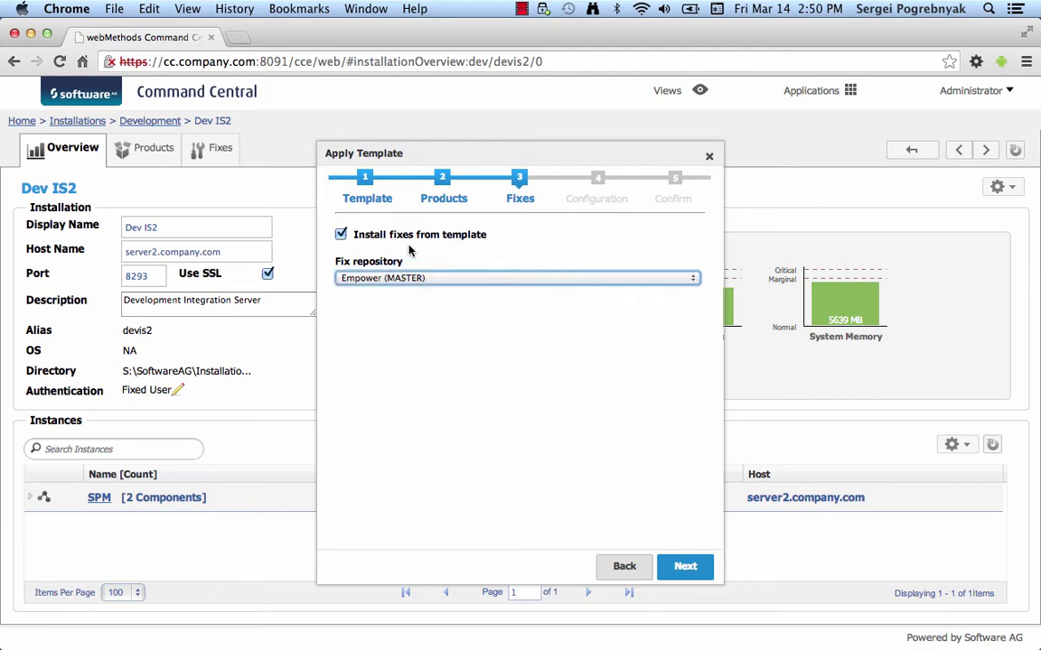
click(340, 237)
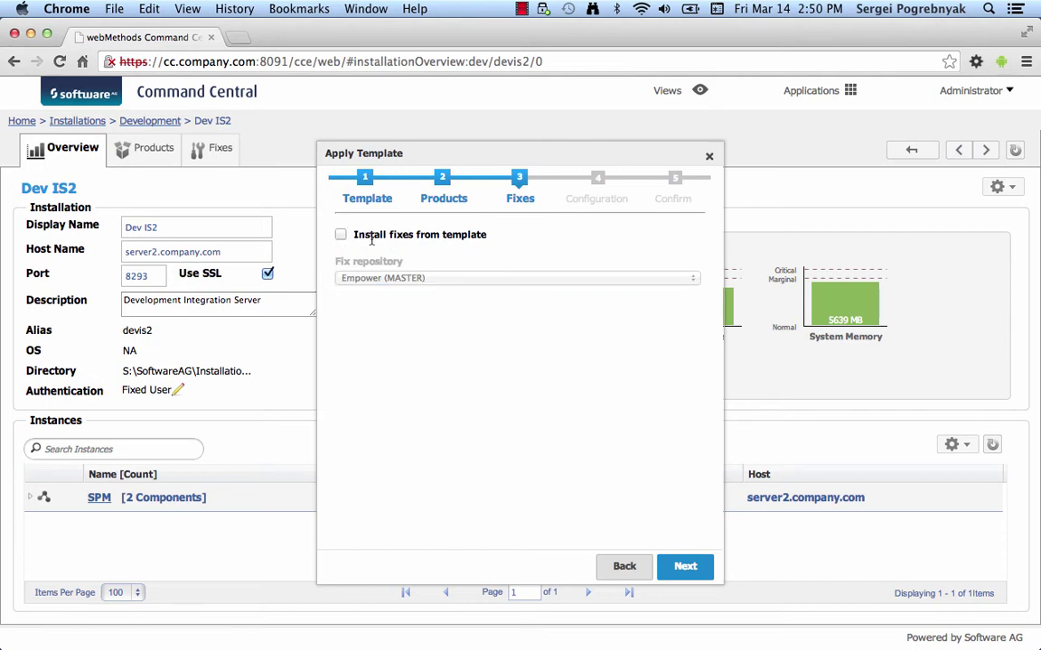
click(676, 572)
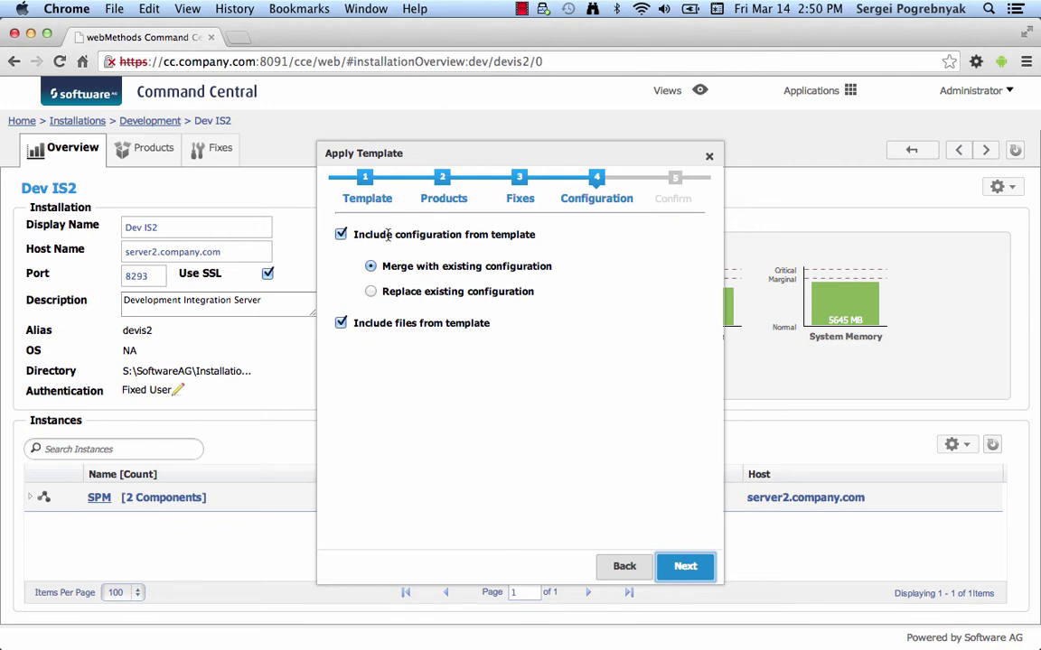
Include the template's configuration merged with the existing configuration, keep its files included and proceed to the confirmation
click(383, 267)
drag(384, 267, 541, 268)
click(556, 268)
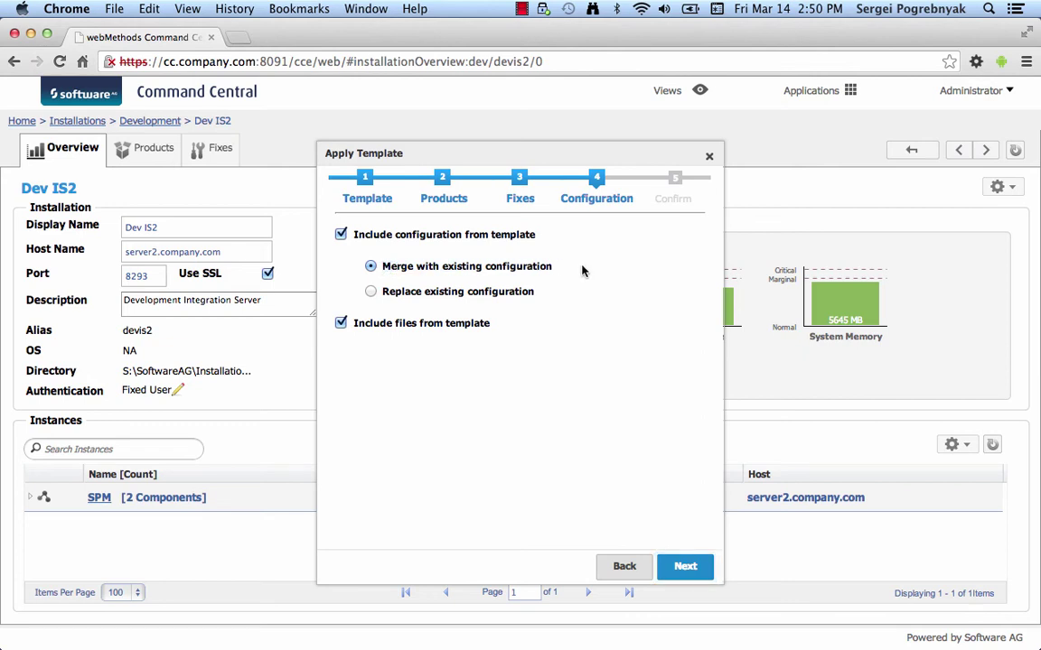
click(370, 291)
click(373, 293)
click(685, 565)
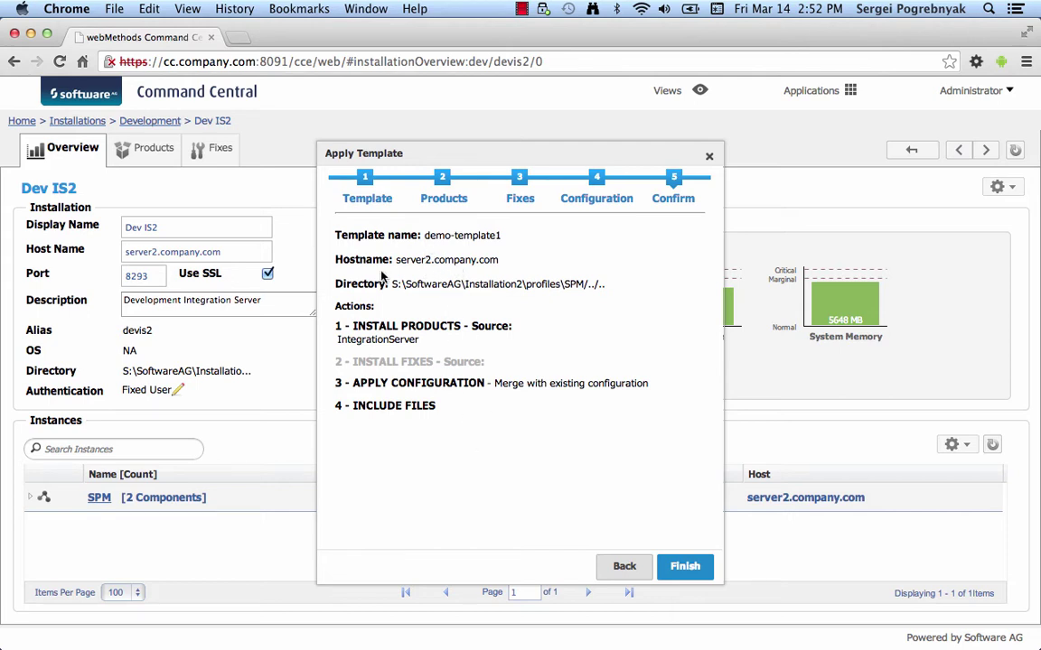
Review the template name, hostname, directory, product source and fix action in the Apply Template summary
drag(421, 235, 500, 235)
drag(396, 260, 494, 259)
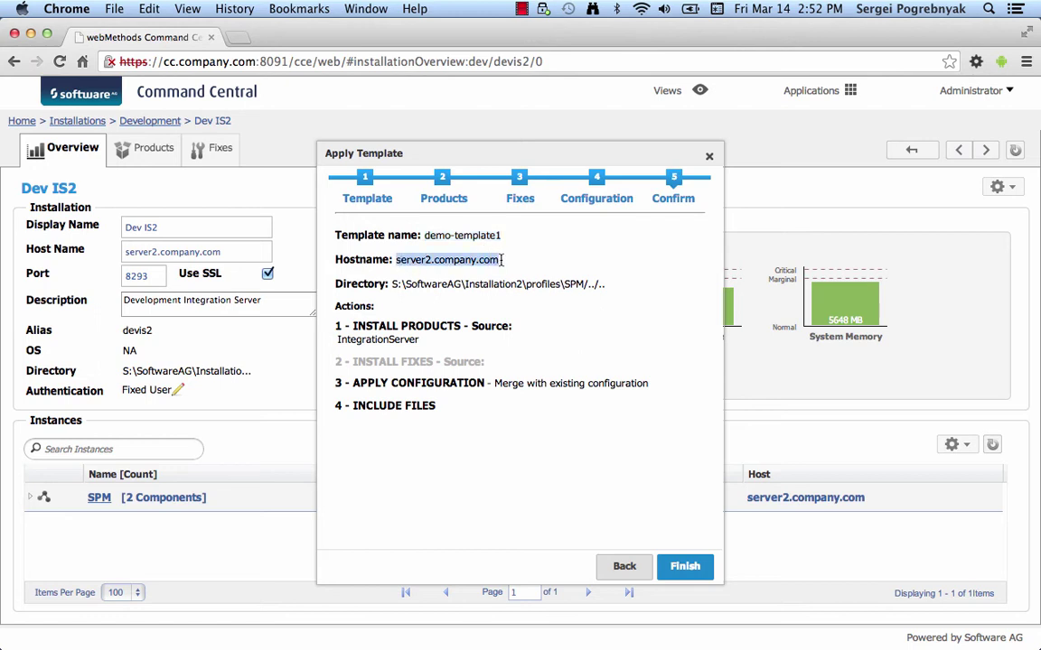
click(393, 286)
drag(393, 285, 603, 285)
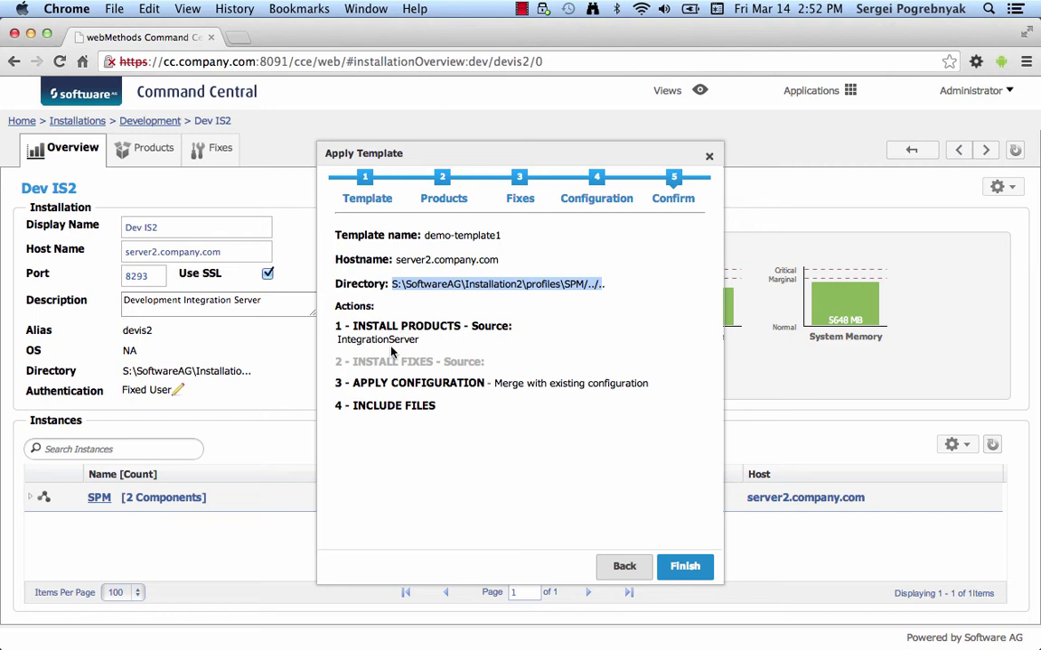
drag(339, 327, 516, 336)
click(342, 341)
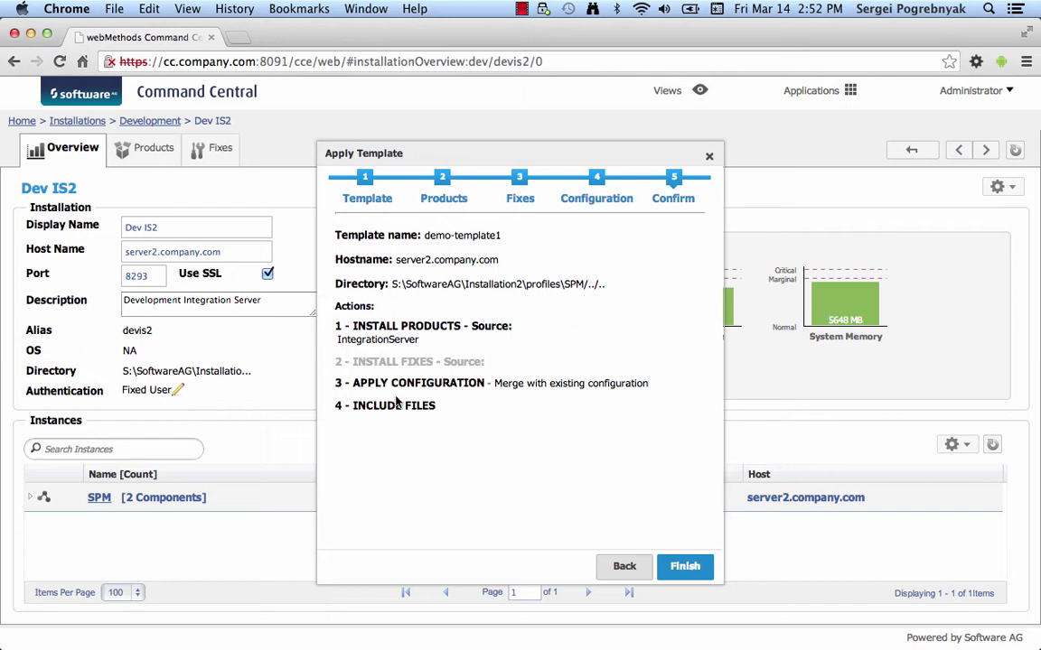
drag(335, 361, 498, 364)
click(380, 371)
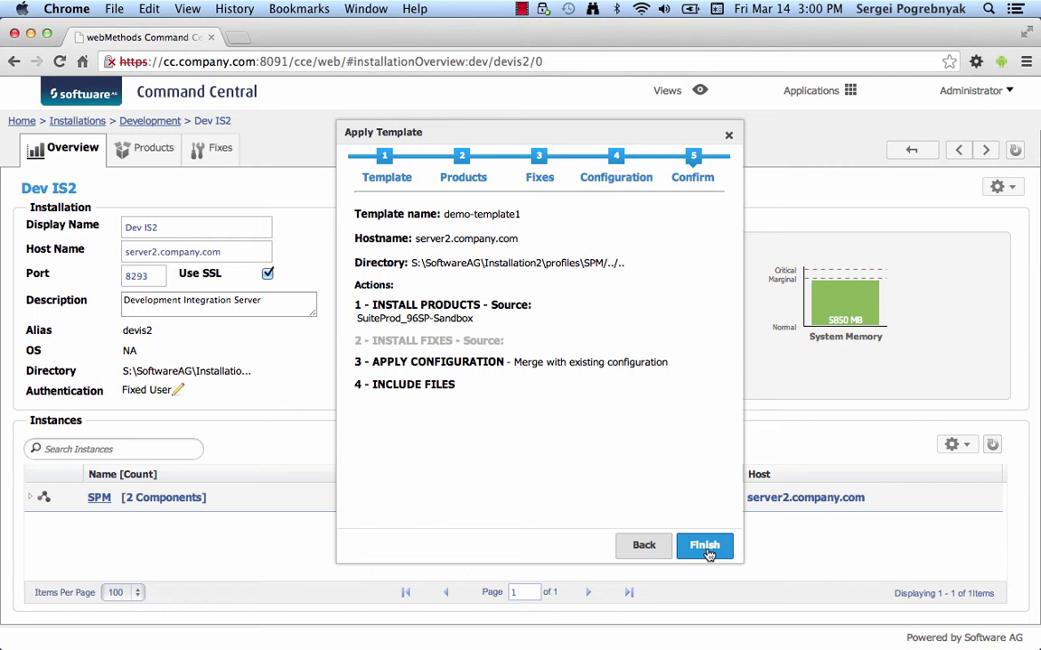
Start the Apply Template job on Dev IS2, dismiss the job notice and check the System CPU monitoring
click(706, 547)
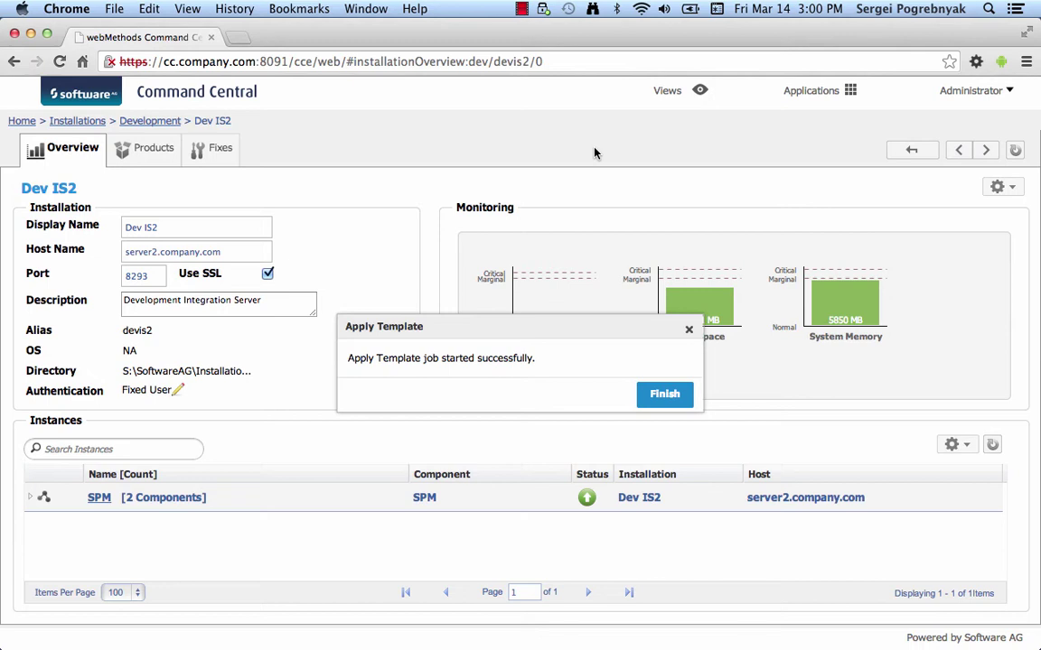
click(664, 395)
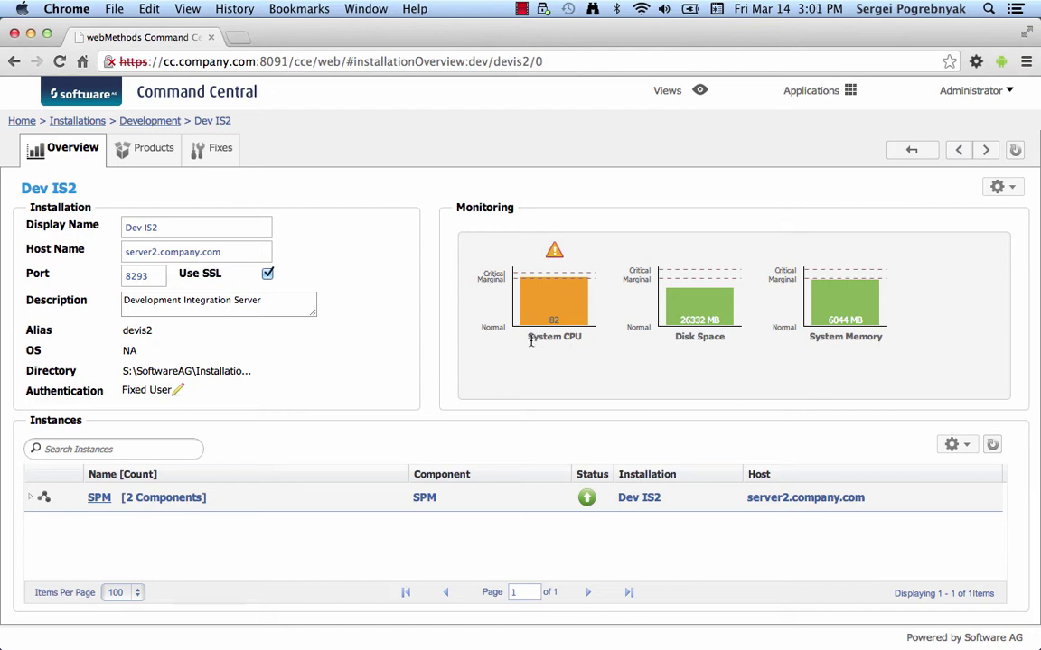
drag(530, 341, 570, 340)
click(606, 365)
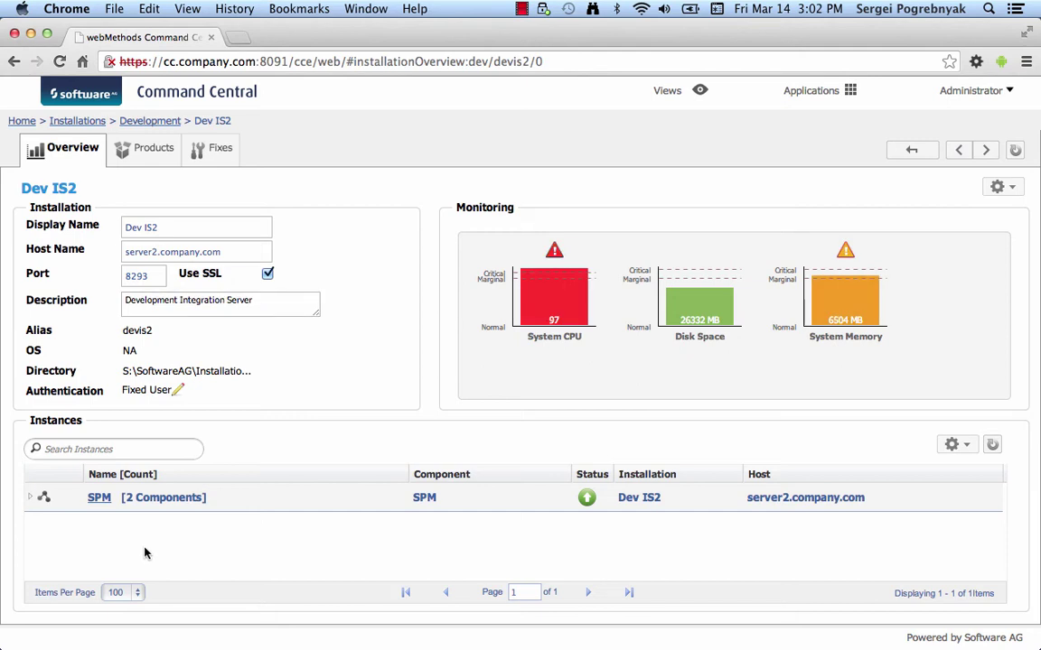
Open install.log of Dev IS2's SPM instance and refresh it to follow the product installation to the installer's exit line
click(101, 499)
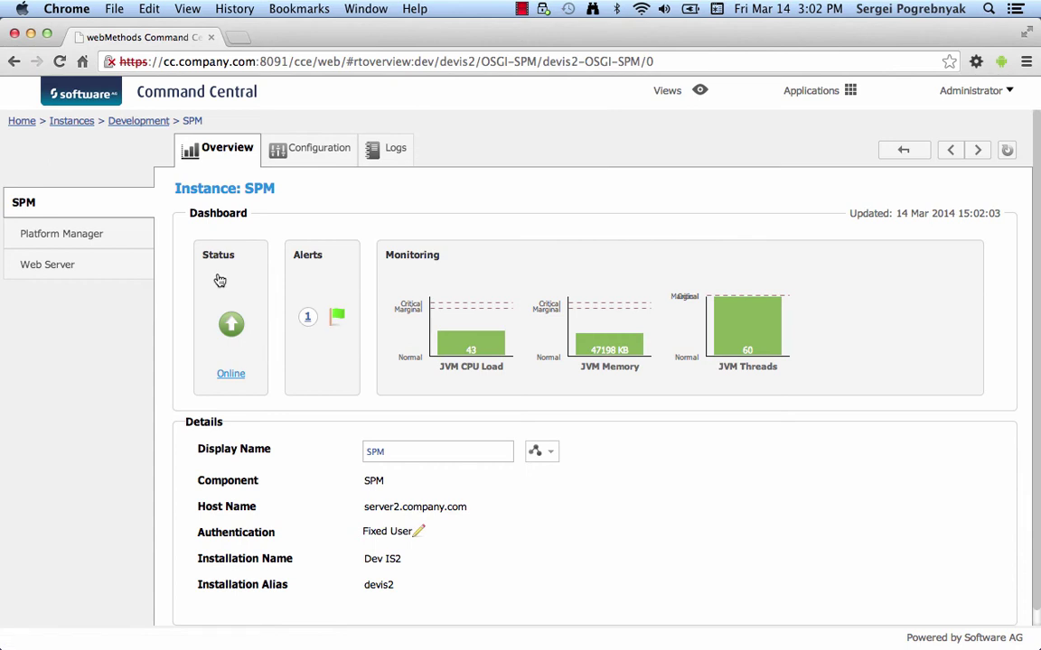
click(397, 152)
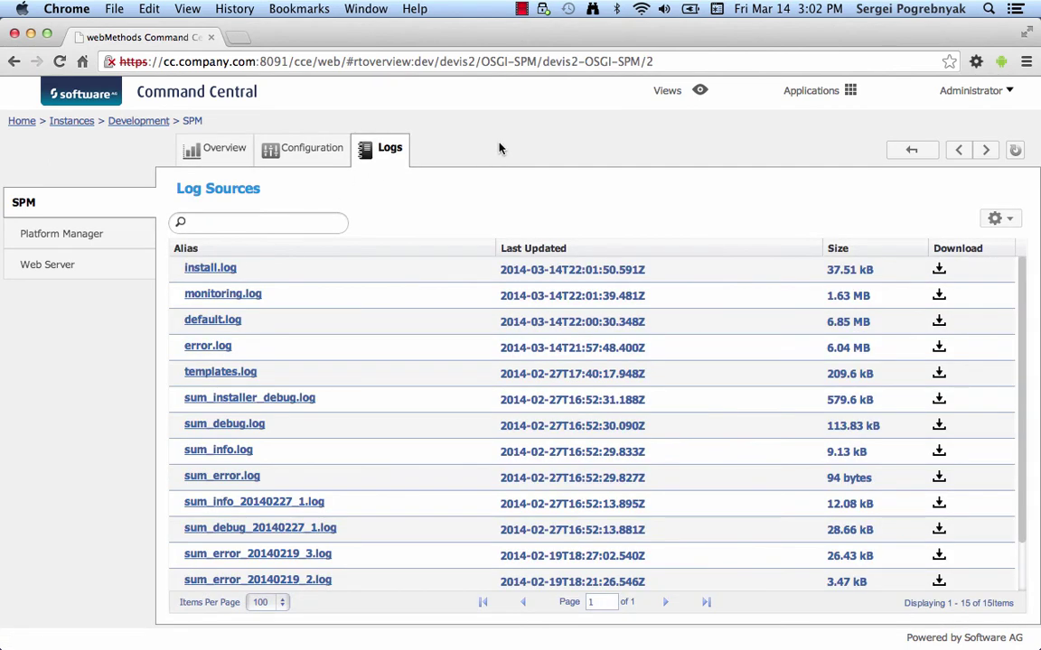
click(190, 270)
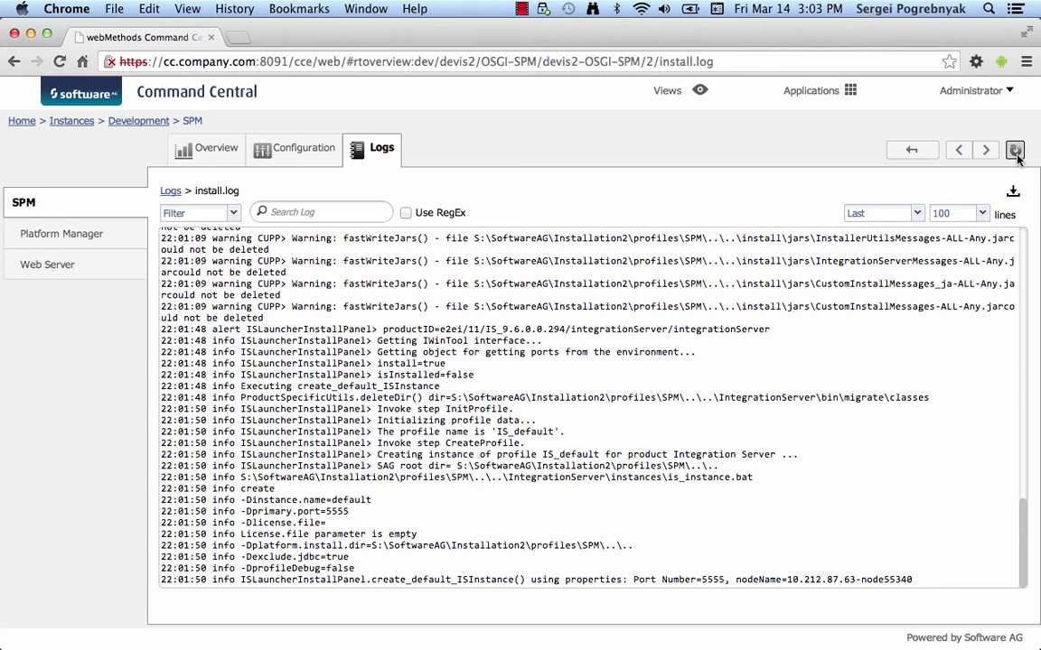
click(916, 147)
drag(240, 466, 885, 581)
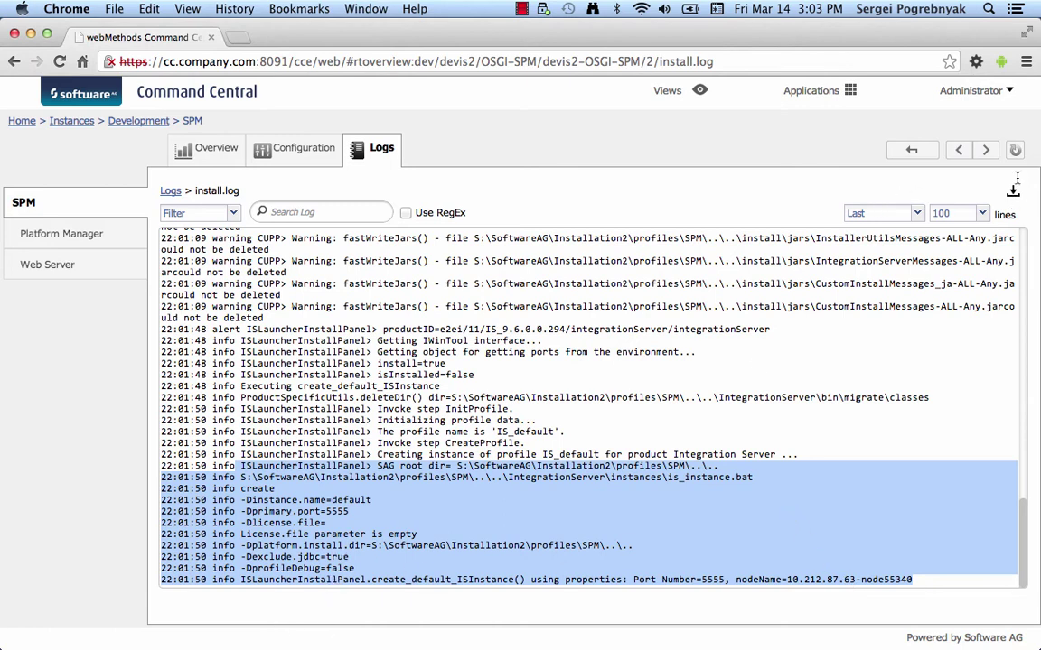
click(1015, 150)
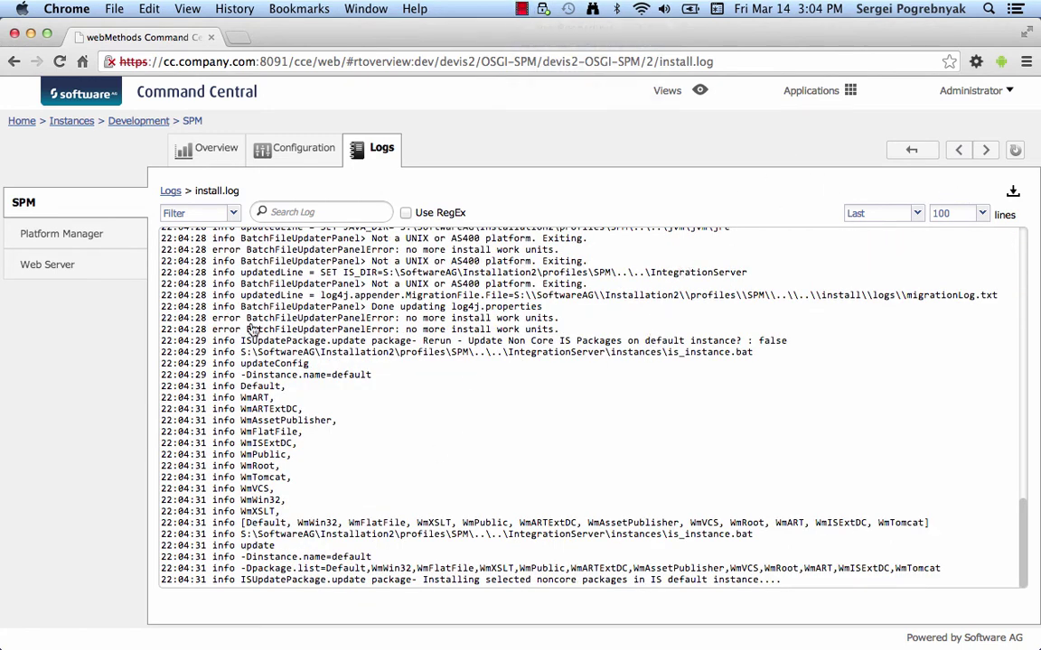
click(1014, 151)
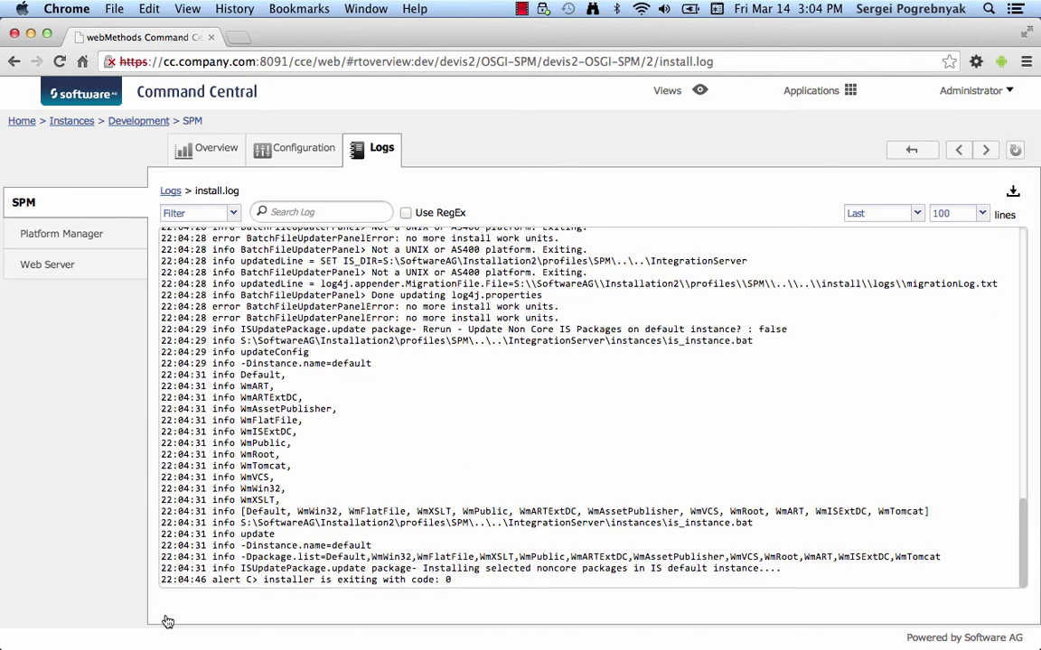
drag(166, 586, 464, 590)
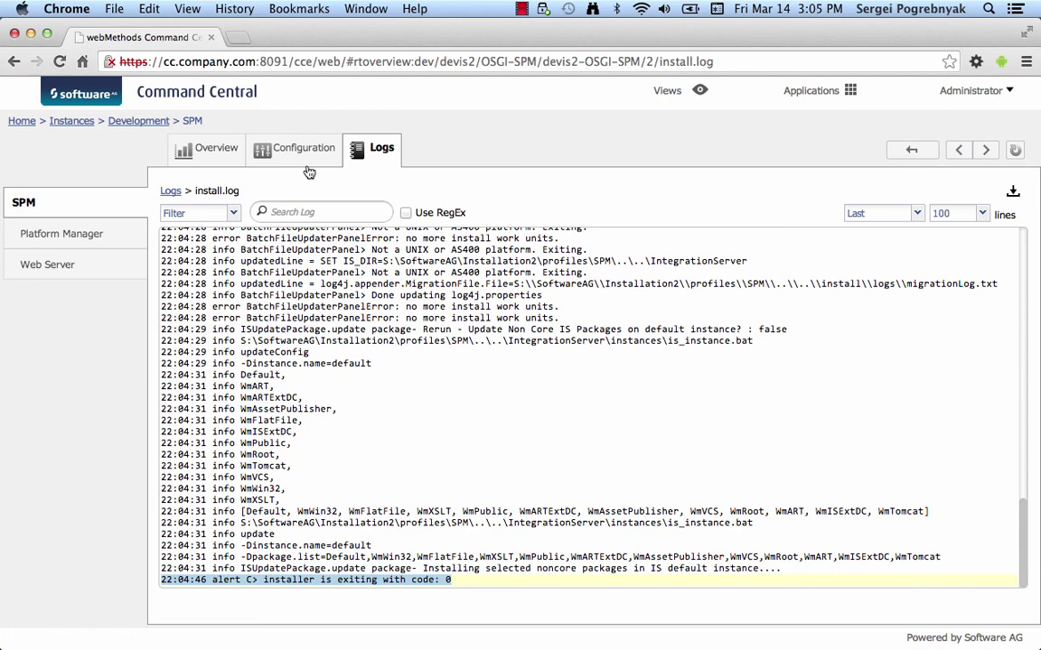
Open SPM's templates.log and refresh it to follow the configuration and file stages to the end of the apply operation
click(170, 191)
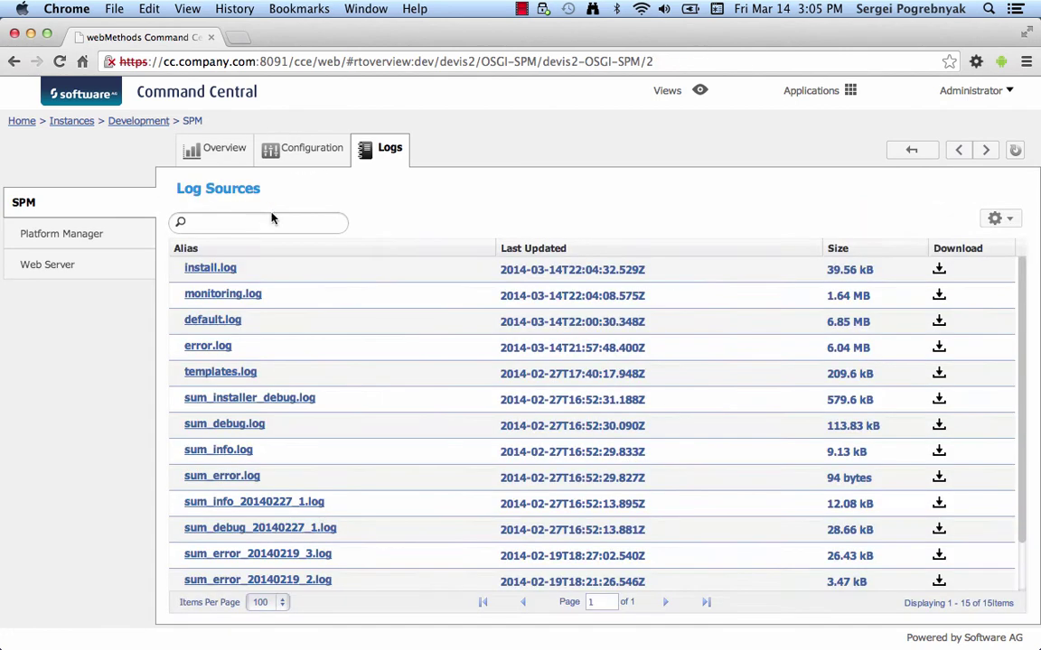
click(236, 376)
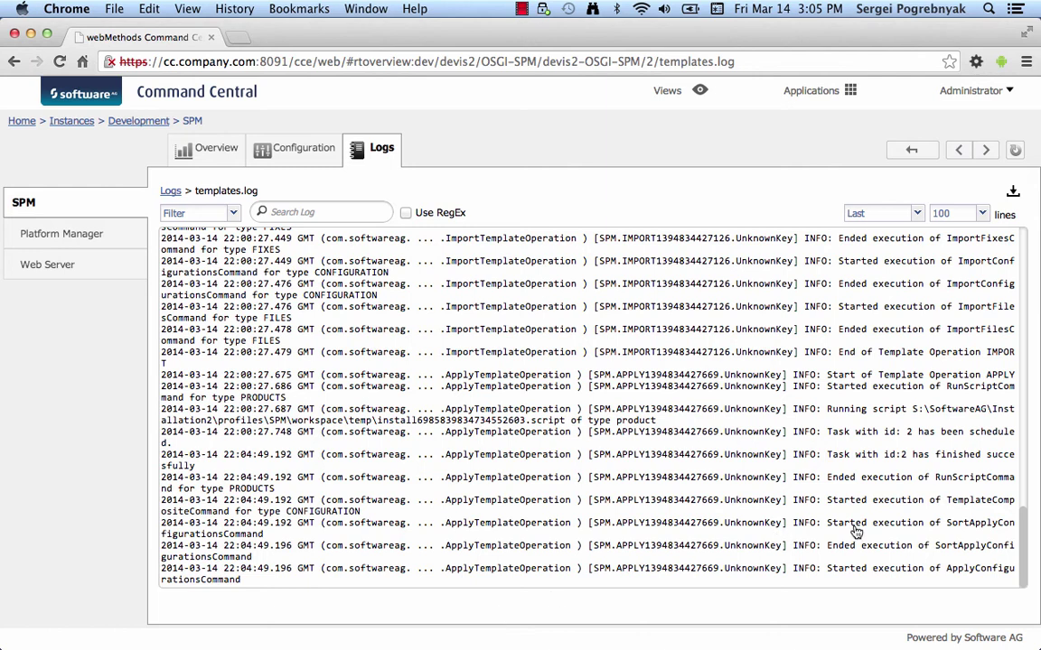
double_click(323, 511)
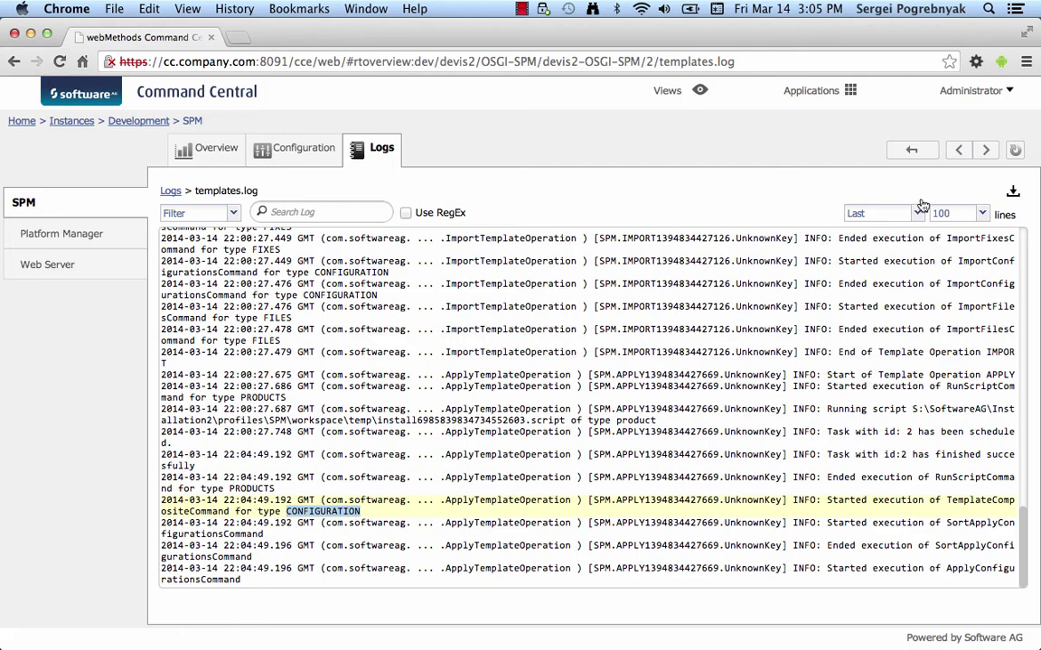
click(1015, 151)
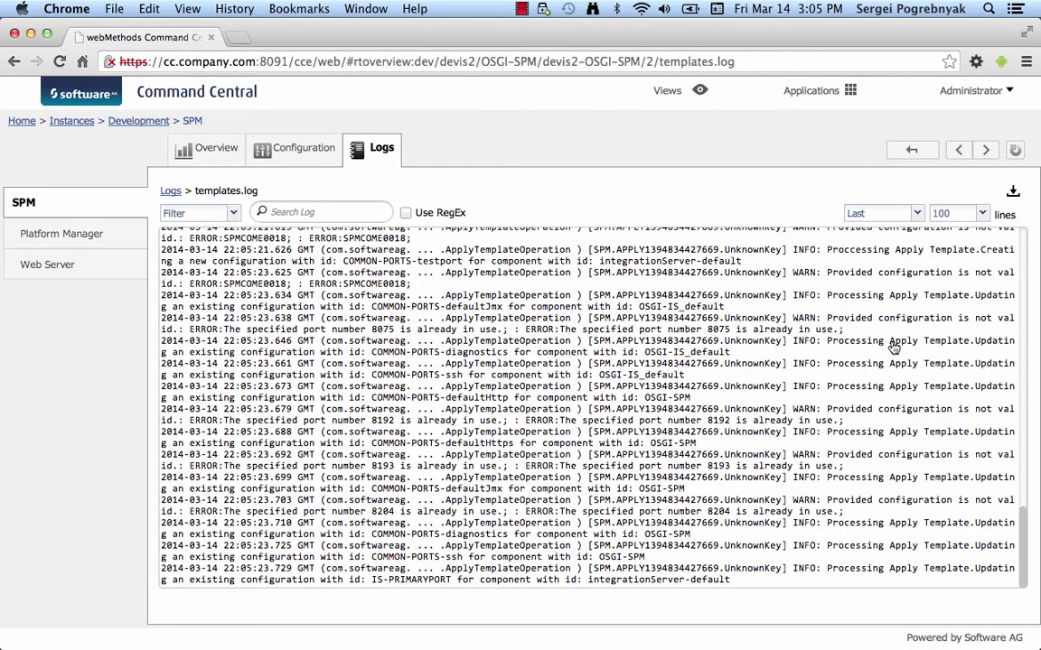
click(1015, 151)
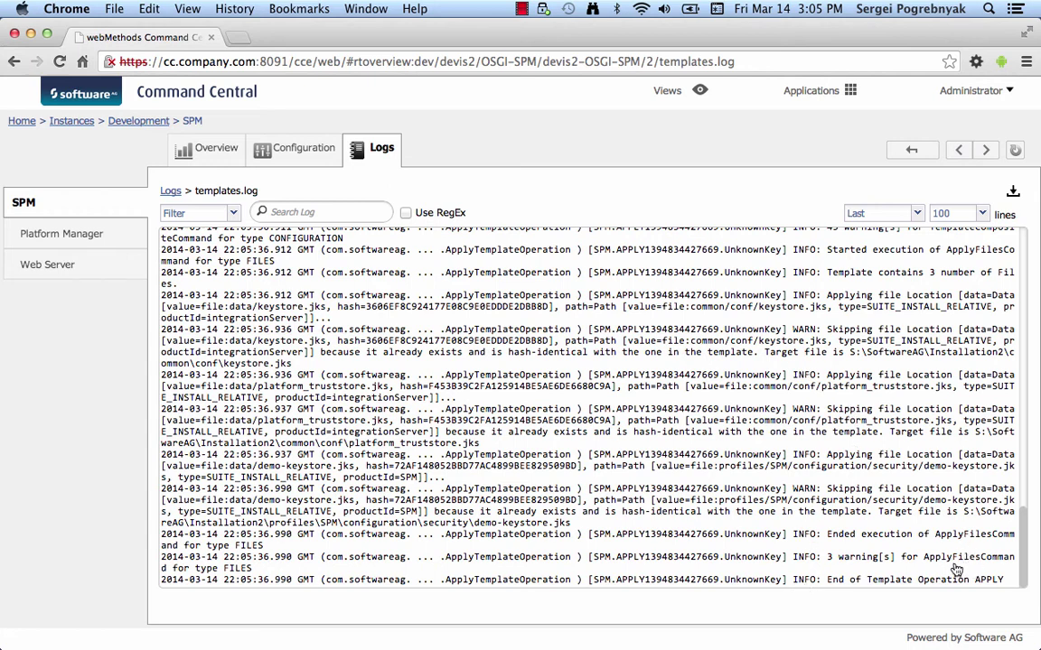
drag(830, 581, 1003, 584)
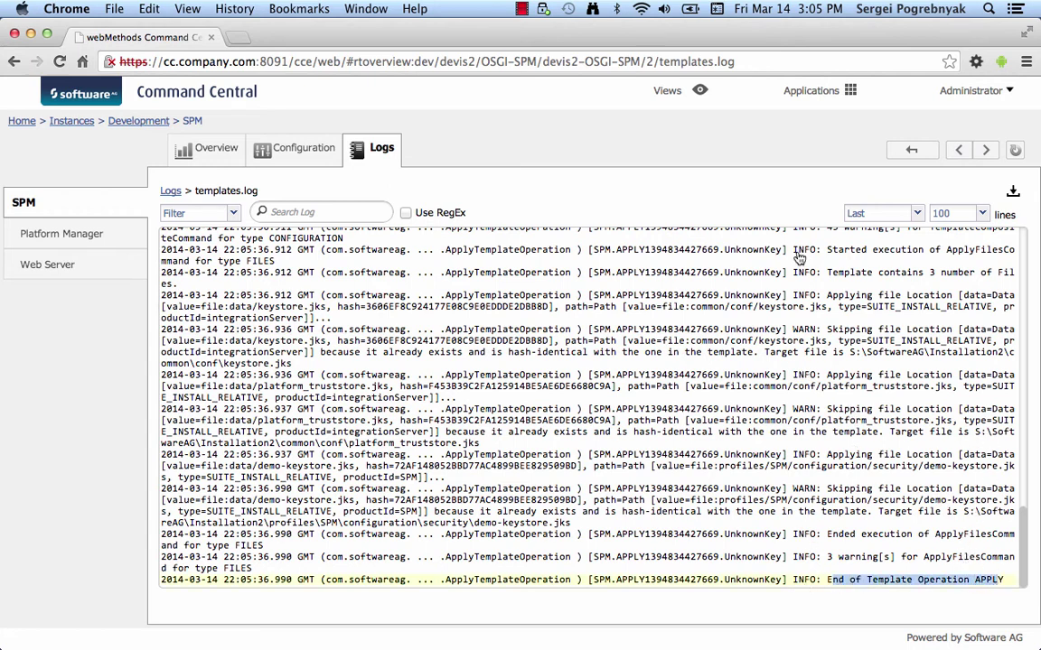
Return to the Dev IS2 installation overview in the Development environment and refresh its instances
click(907, 153)
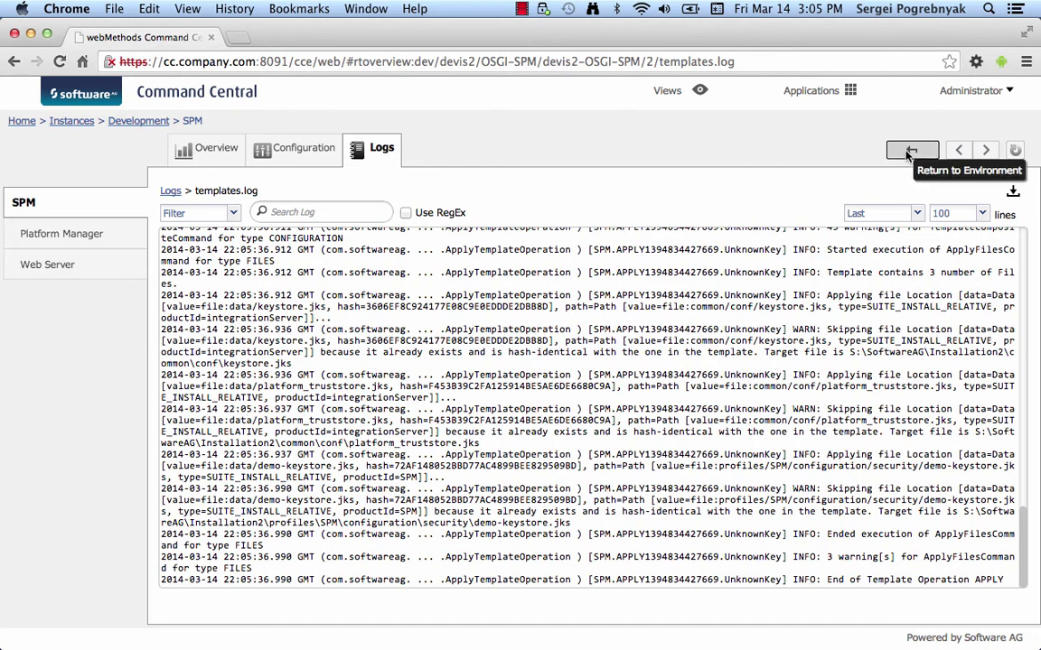
click(89, 121)
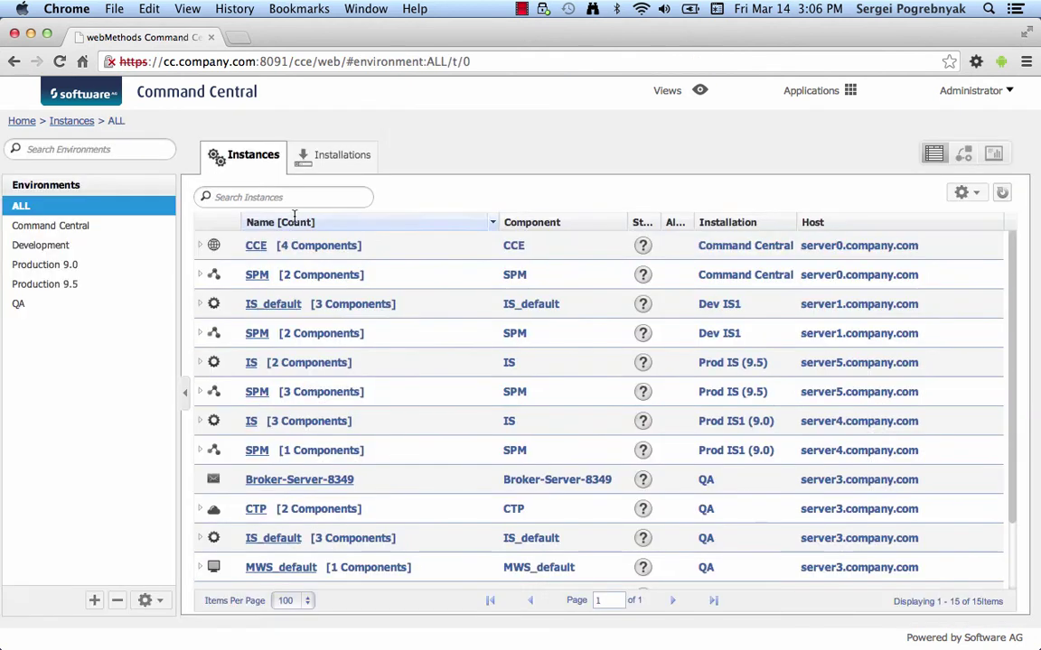
click(143, 247)
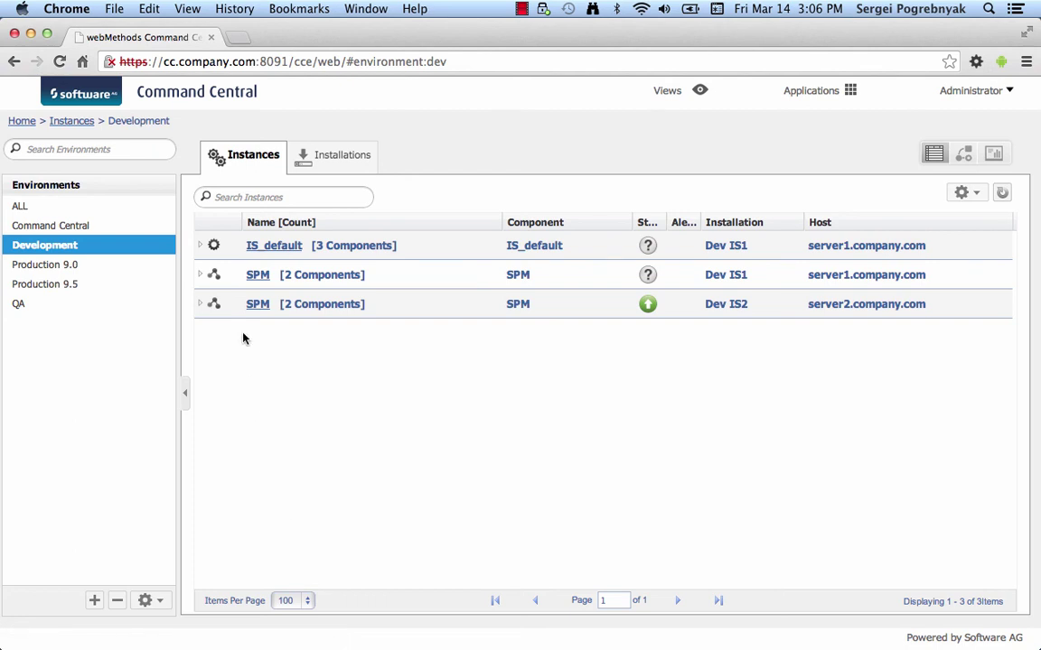
click(348, 161)
click(241, 244)
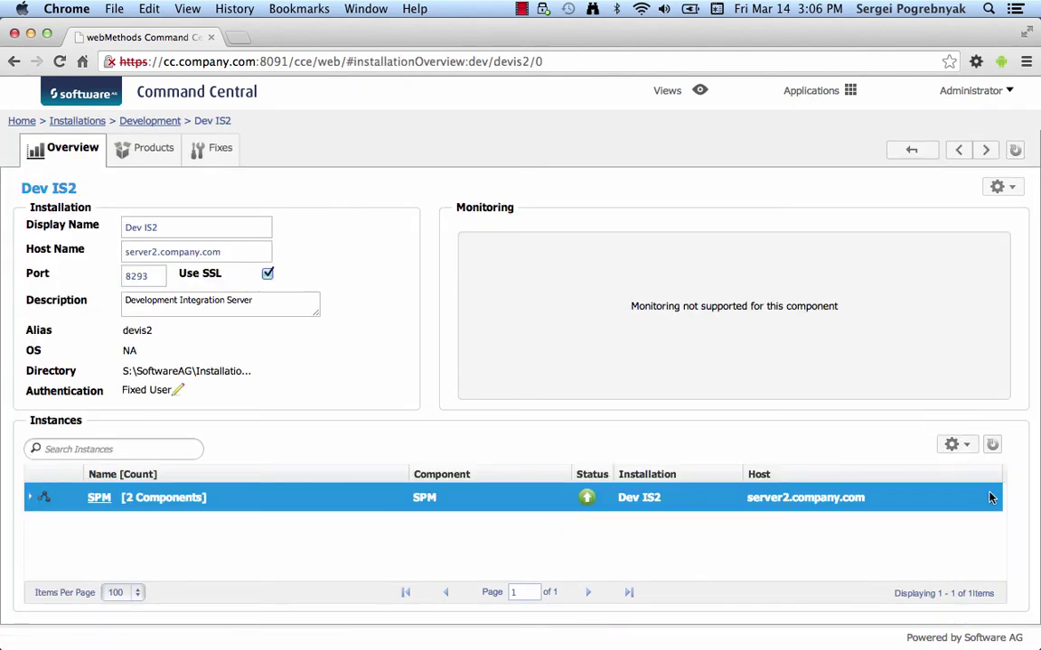
click(1013, 150)
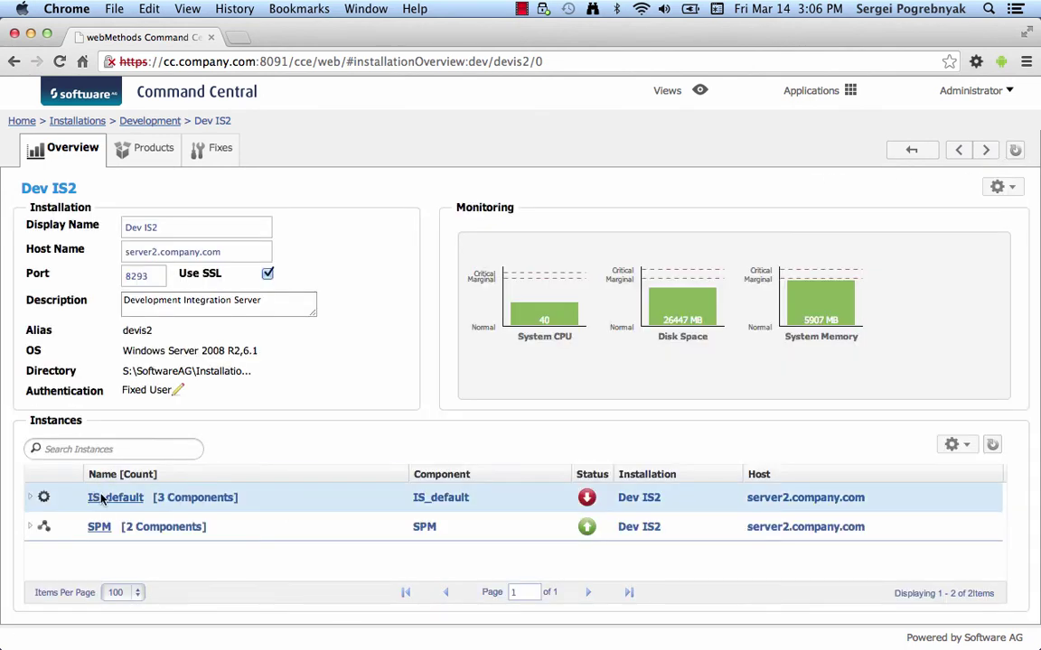
Start the IS_default instance of Dev IS2, confirm the operation and dismiss the notification
click(168, 508)
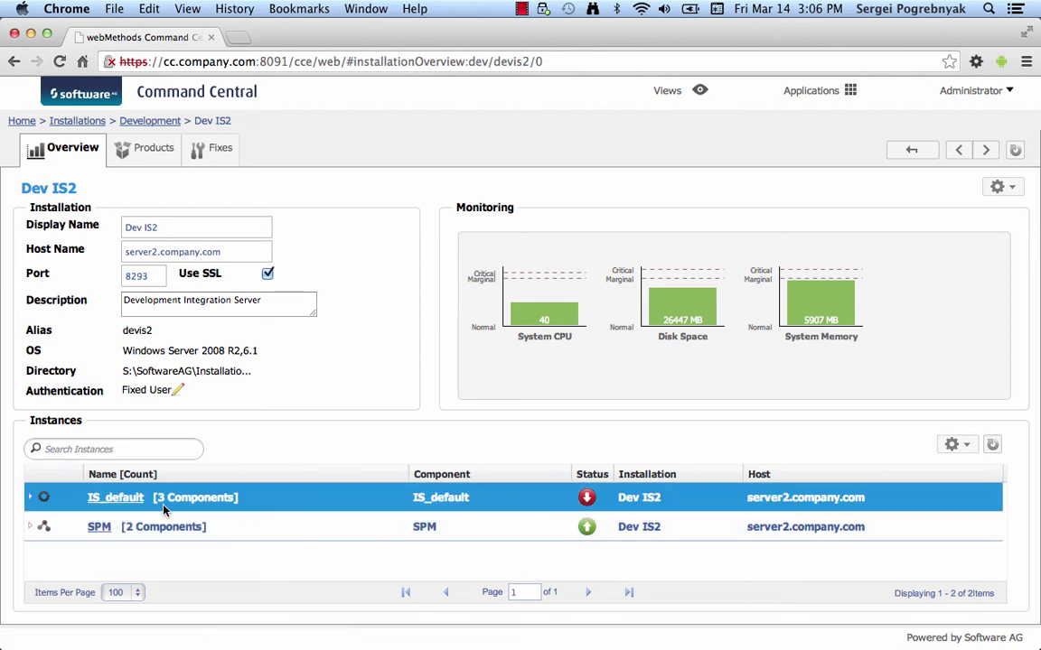
click(590, 504)
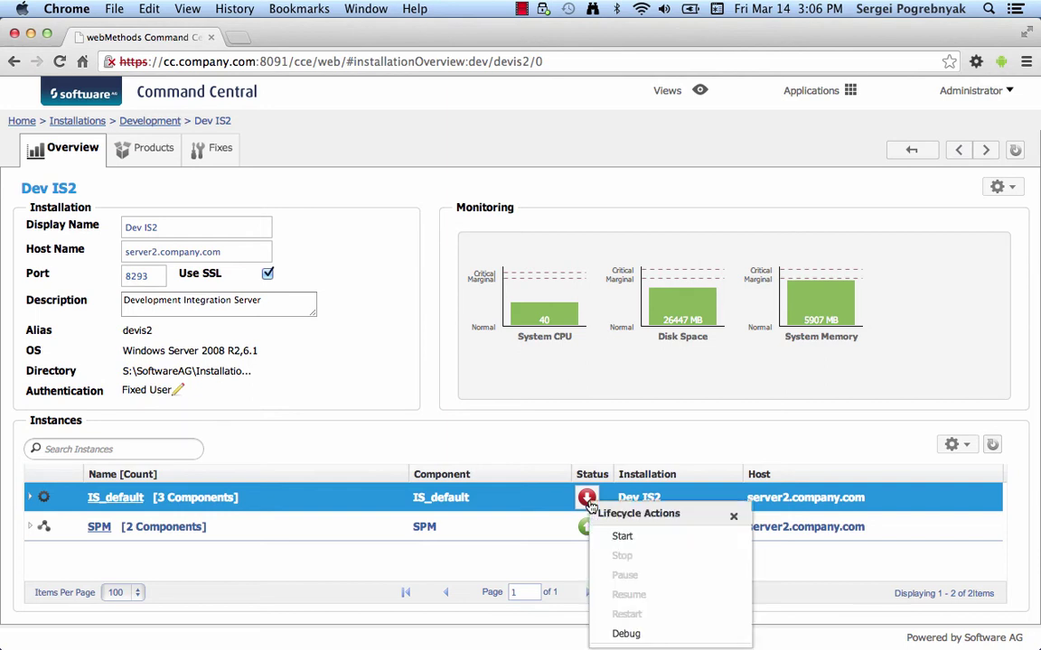
click(621, 537)
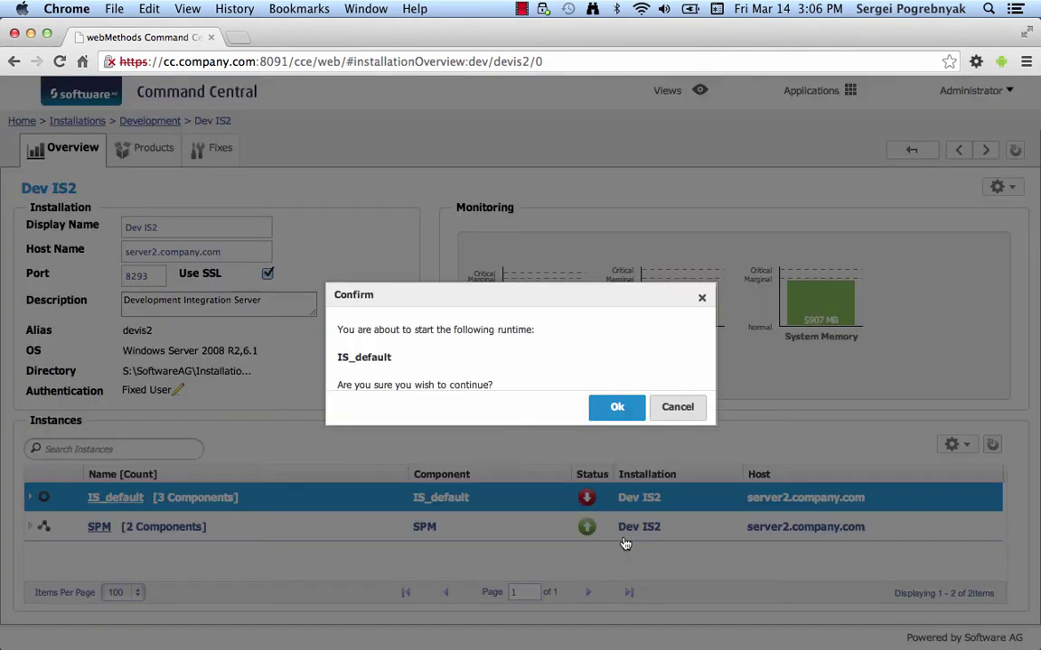
click(614, 408)
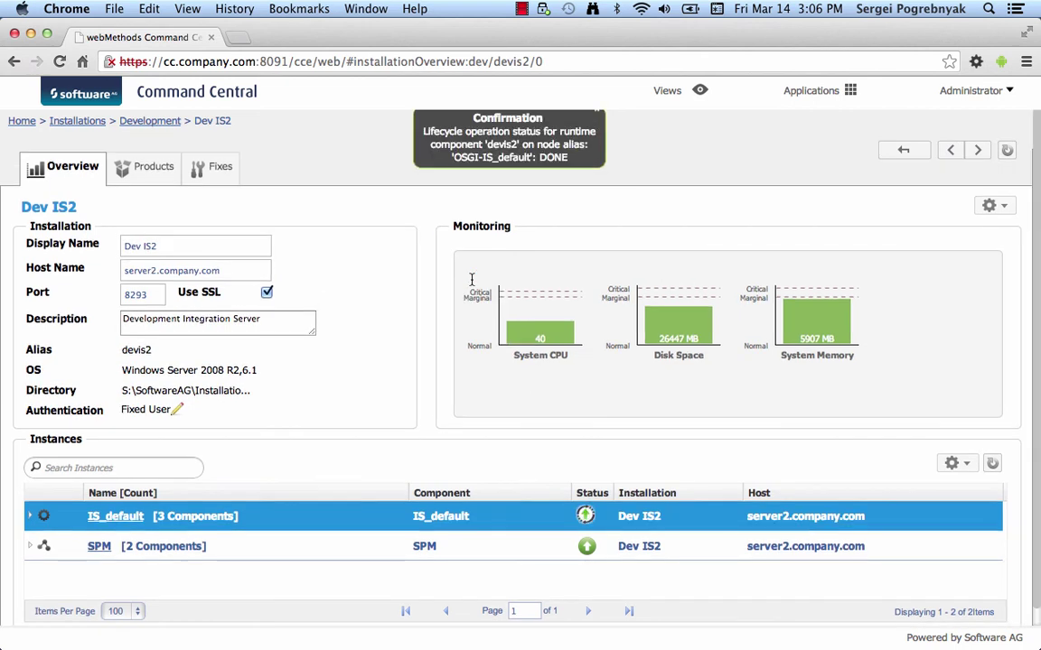
click(601, 114)
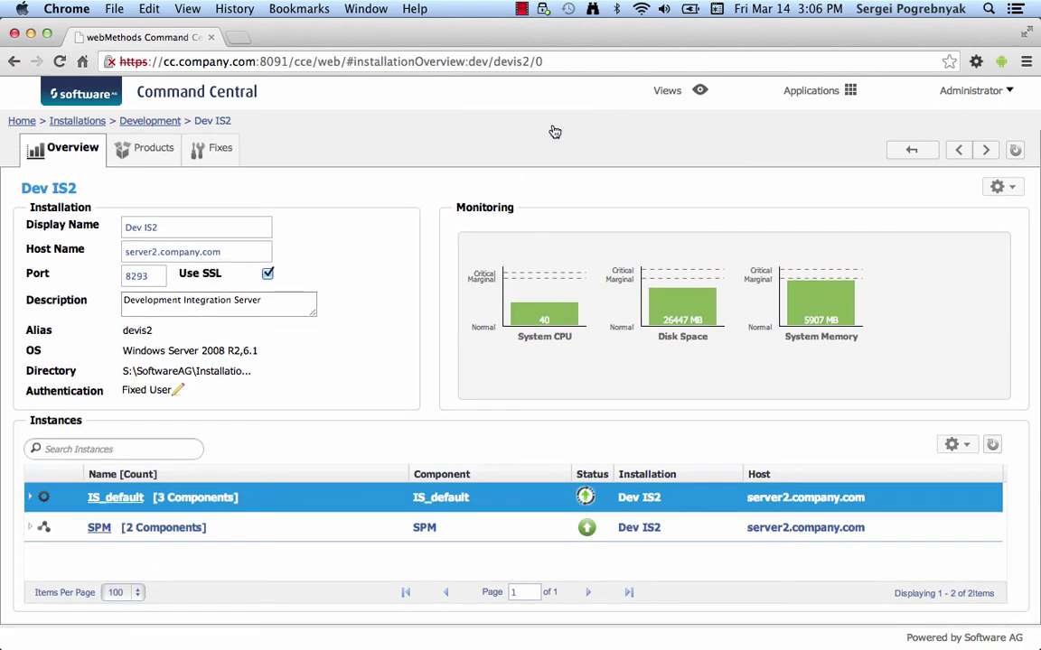
Refresh the overviews of IS_default and its Integration Server component to check their runtime status
click(113, 498)
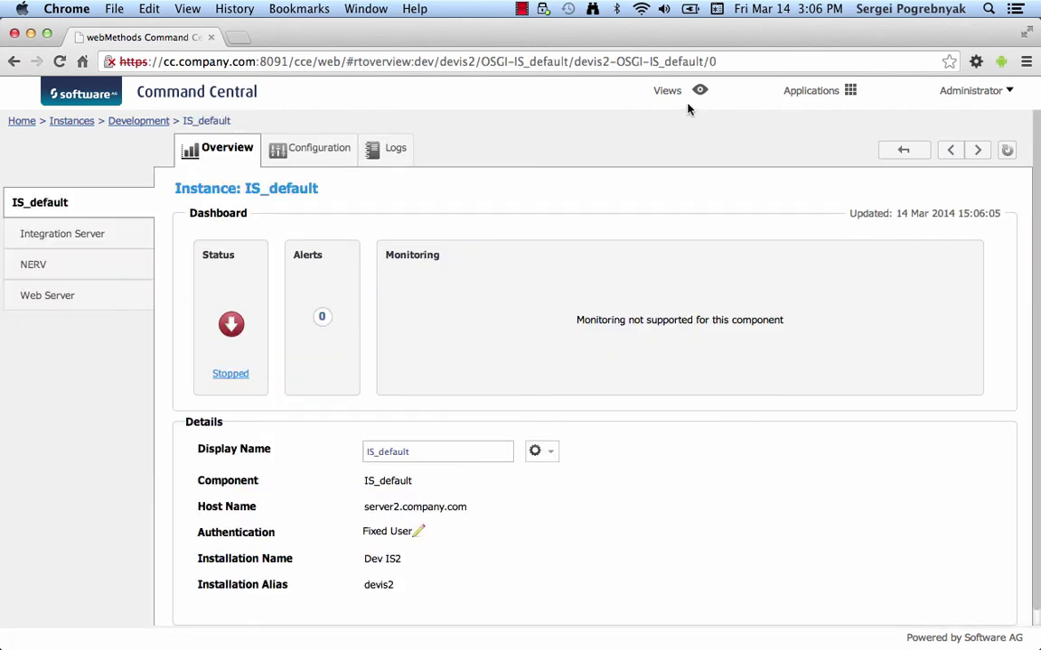
click(1006, 150)
click(1008, 151)
click(1007, 150)
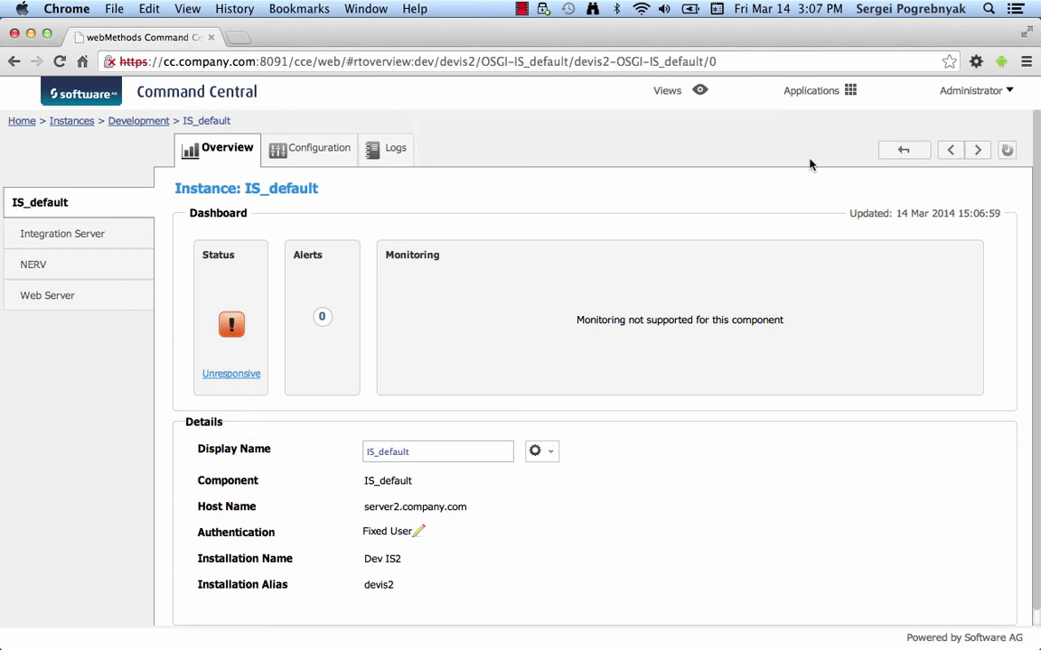
click(1008, 151)
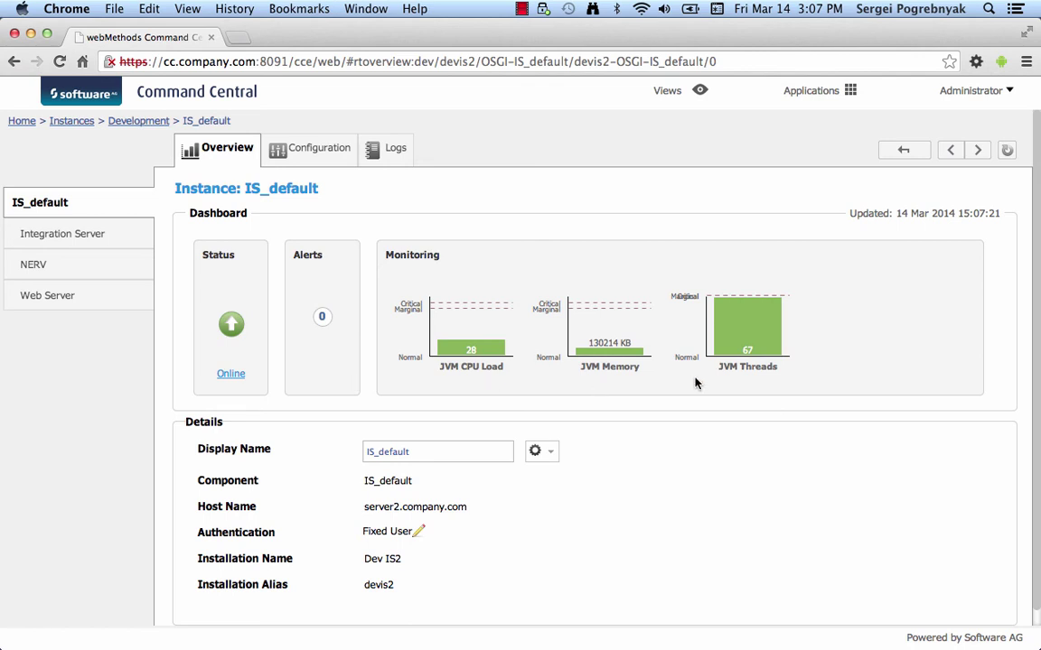
click(72, 239)
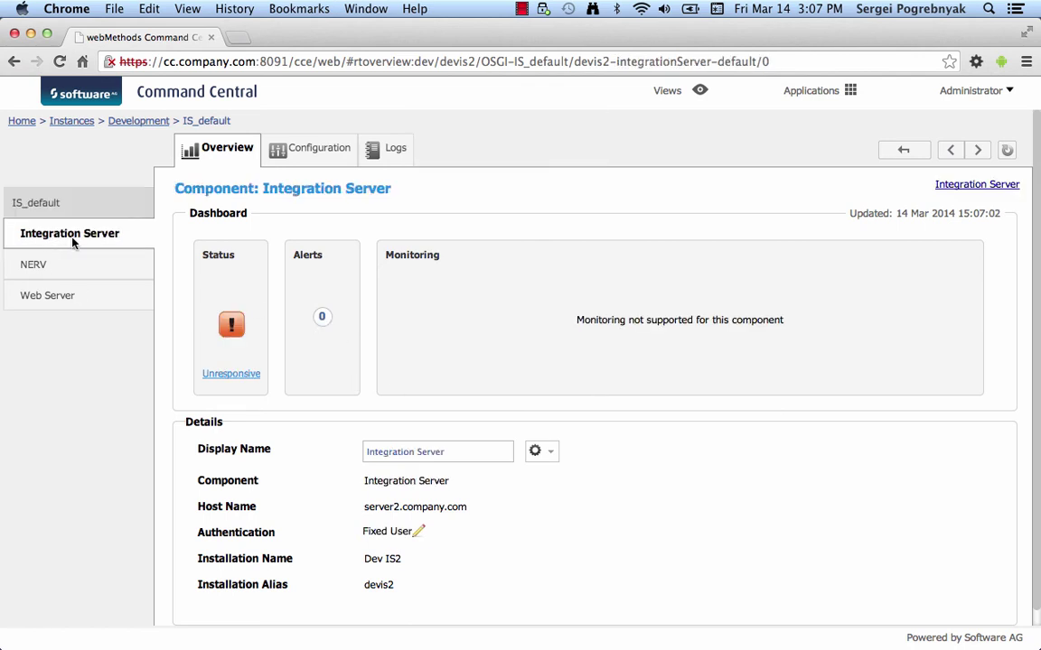
click(1007, 151)
Open the Integration Server component's server.log and refresh it to follow the package loading and startup services
click(405, 158)
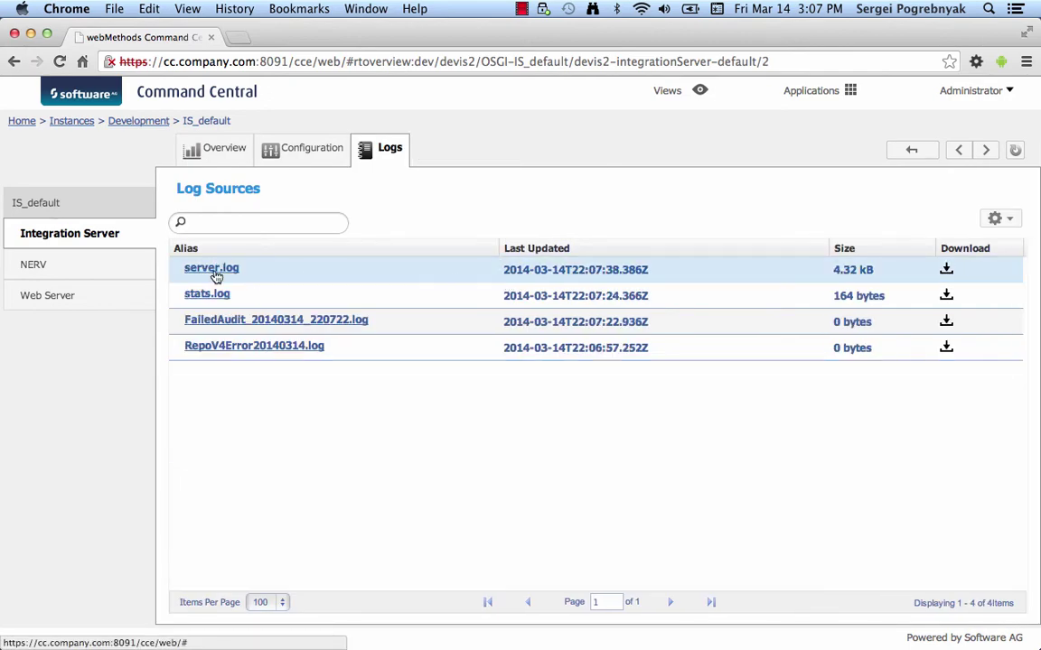
click(213, 269)
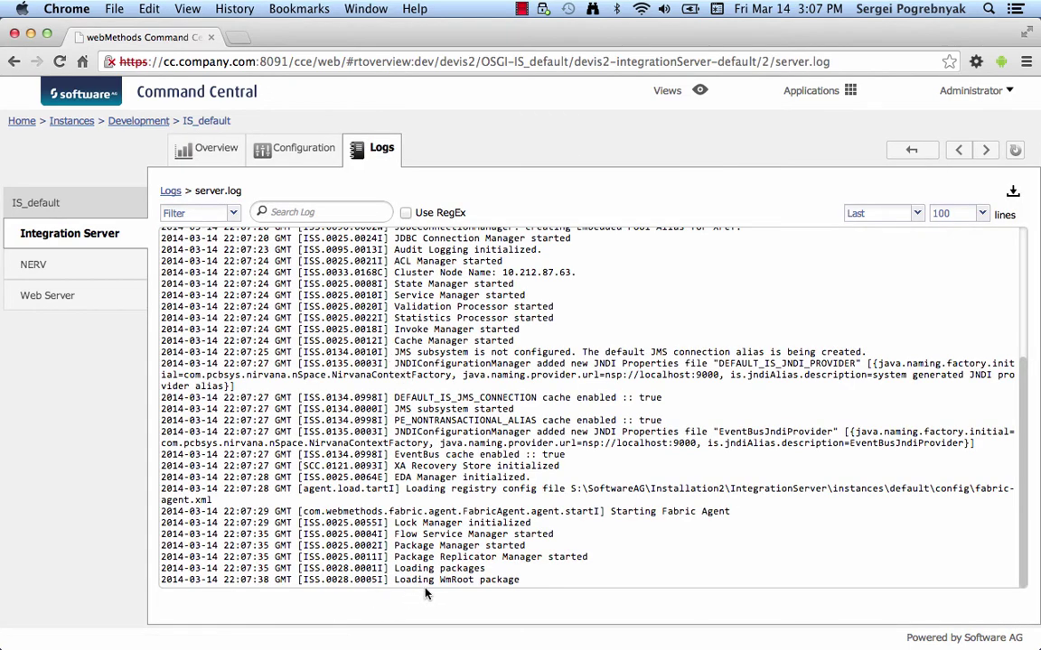
drag(440, 580, 520, 582)
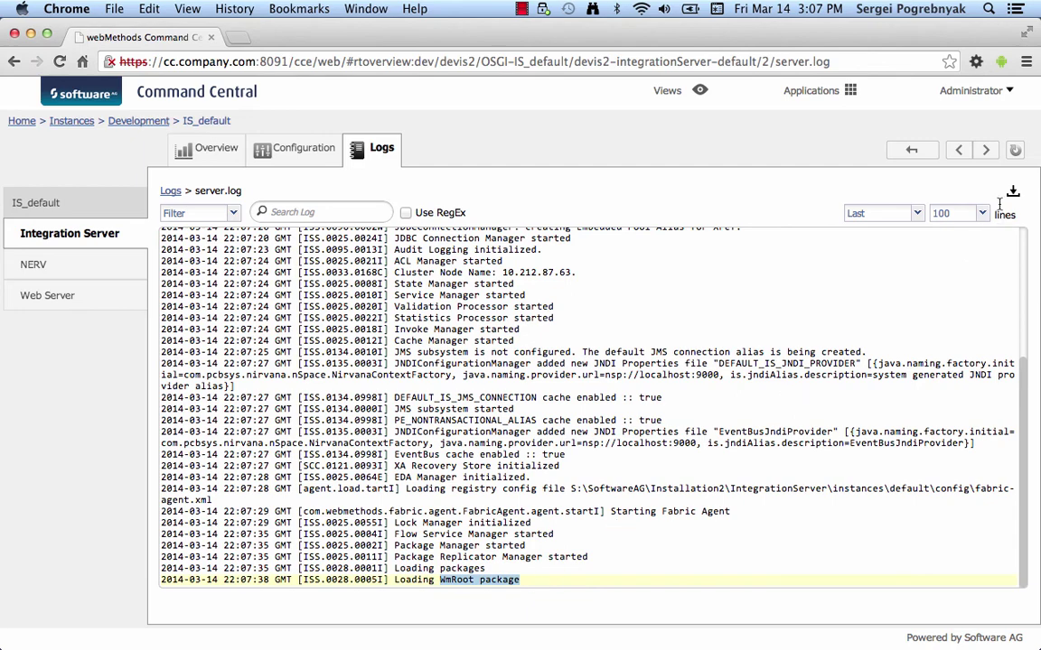
click(1015, 150)
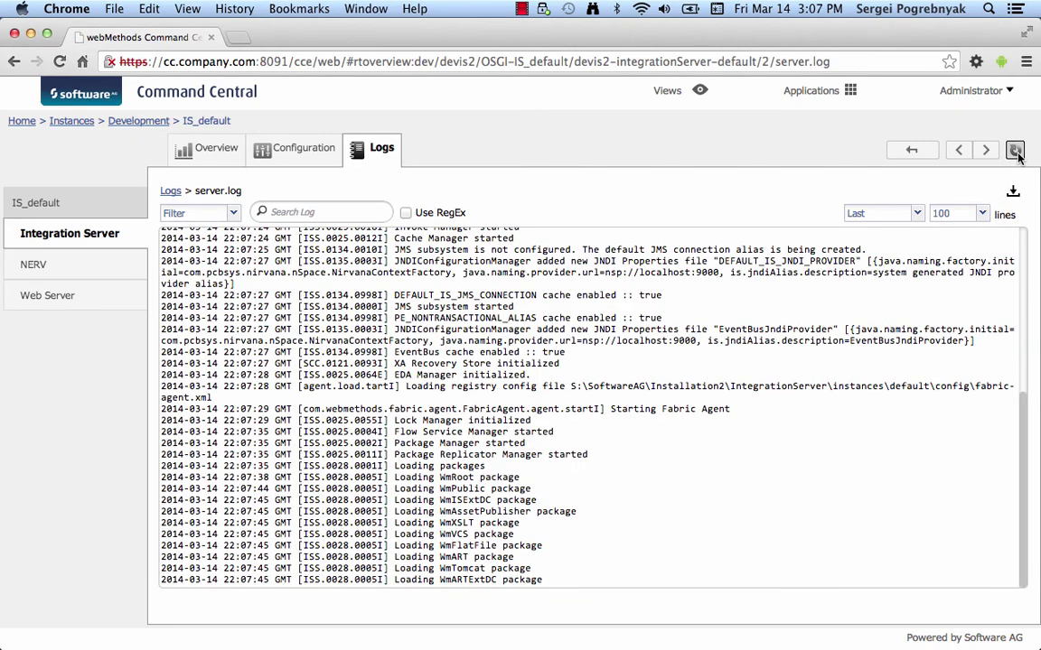
click(1015, 151)
click(1016, 152)
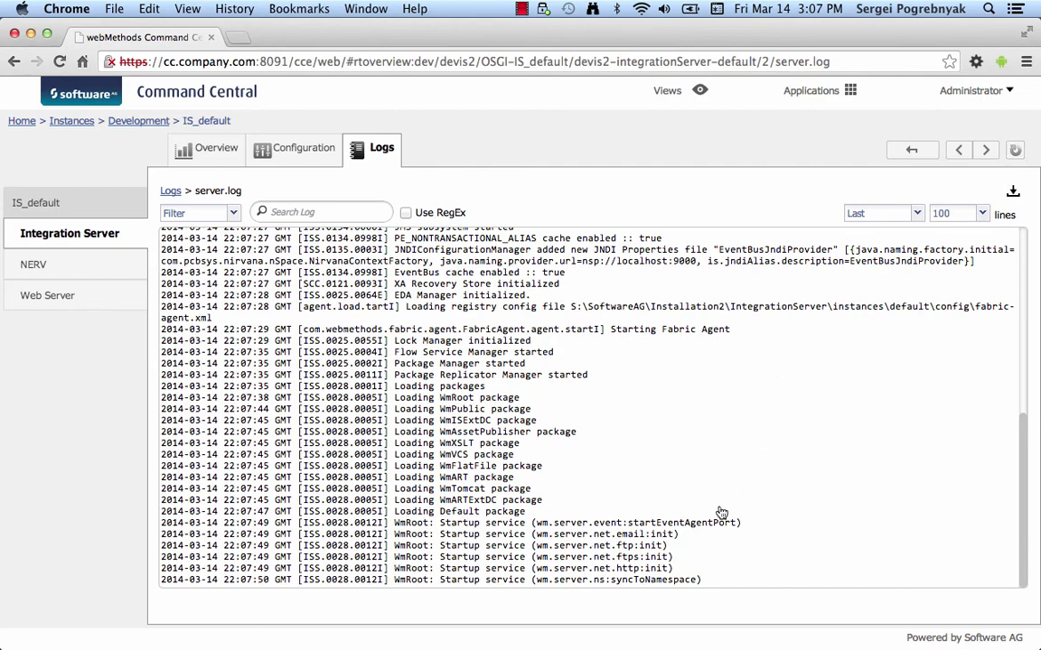
Refresh server.log until the HTTP listener entries are listed and highlight the entry for port 5555
click(1016, 152)
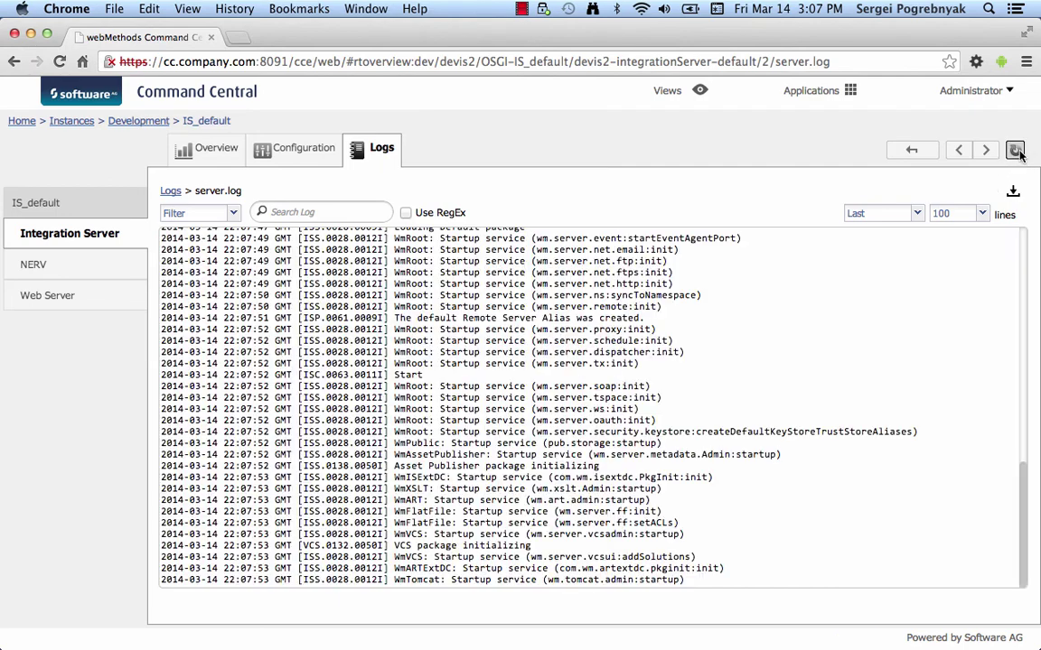
click(1016, 151)
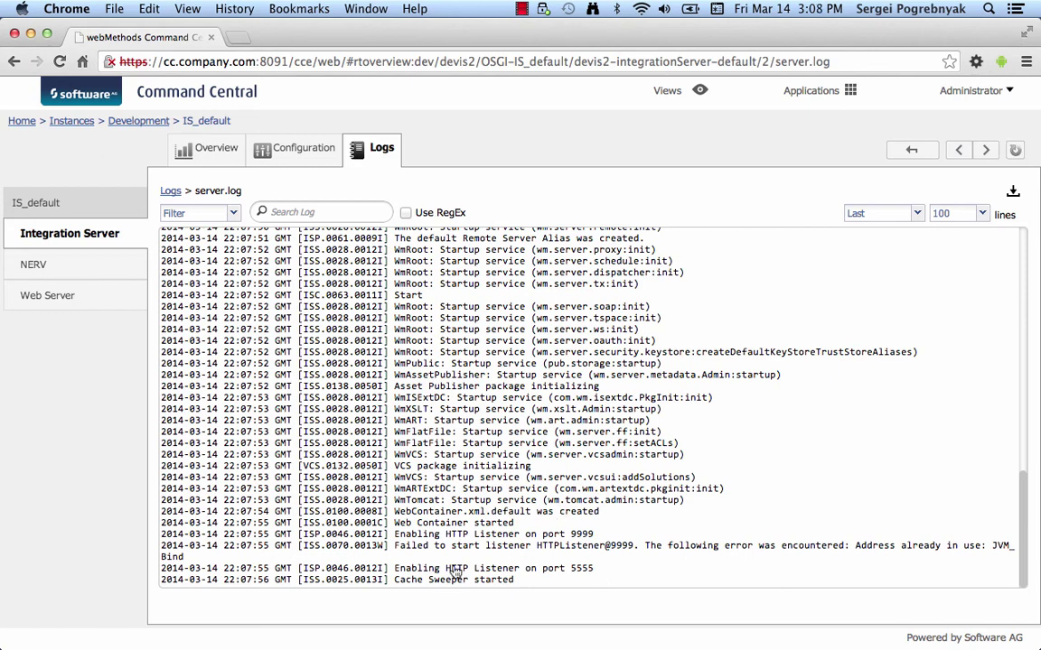
drag(399, 569, 604, 572)
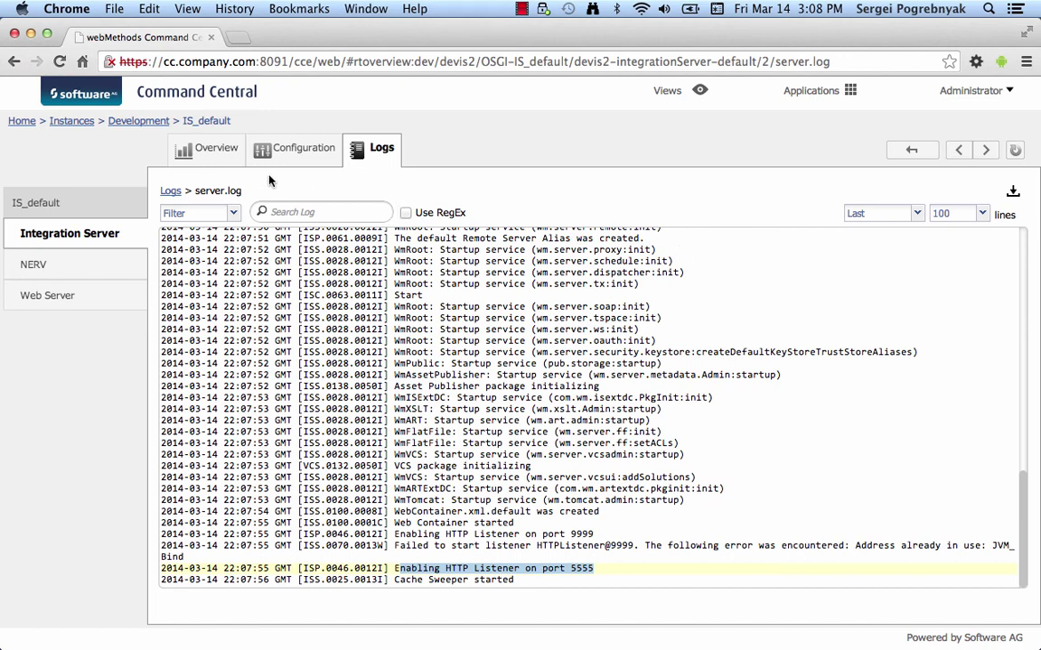
Return to the Integration Server component's overview and refresh it to check the runtime status and monitoring
click(213, 152)
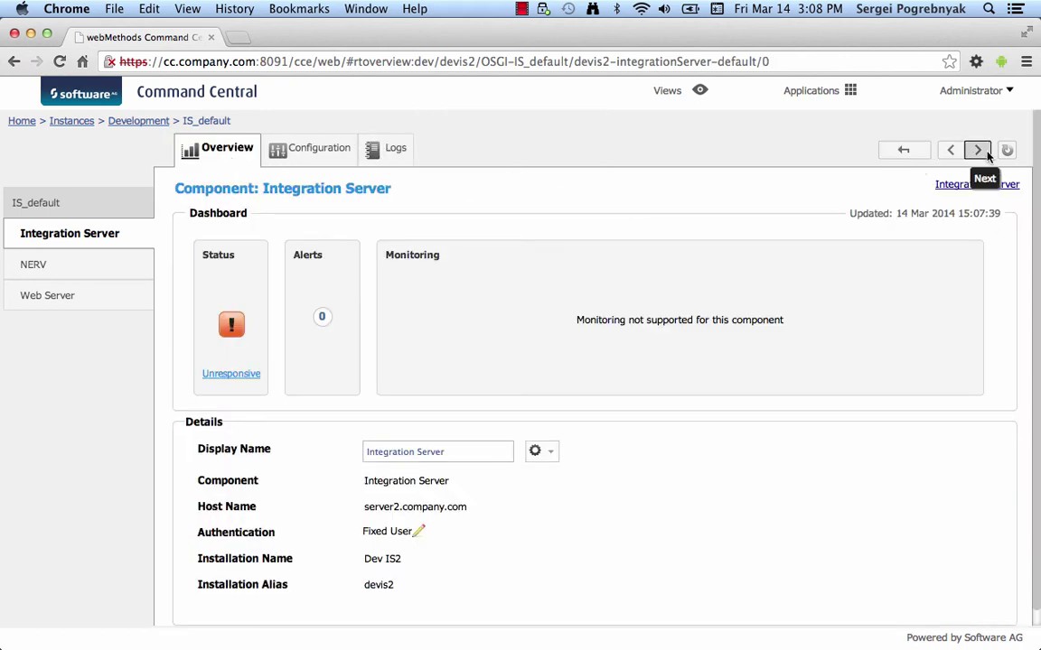
click(1008, 150)
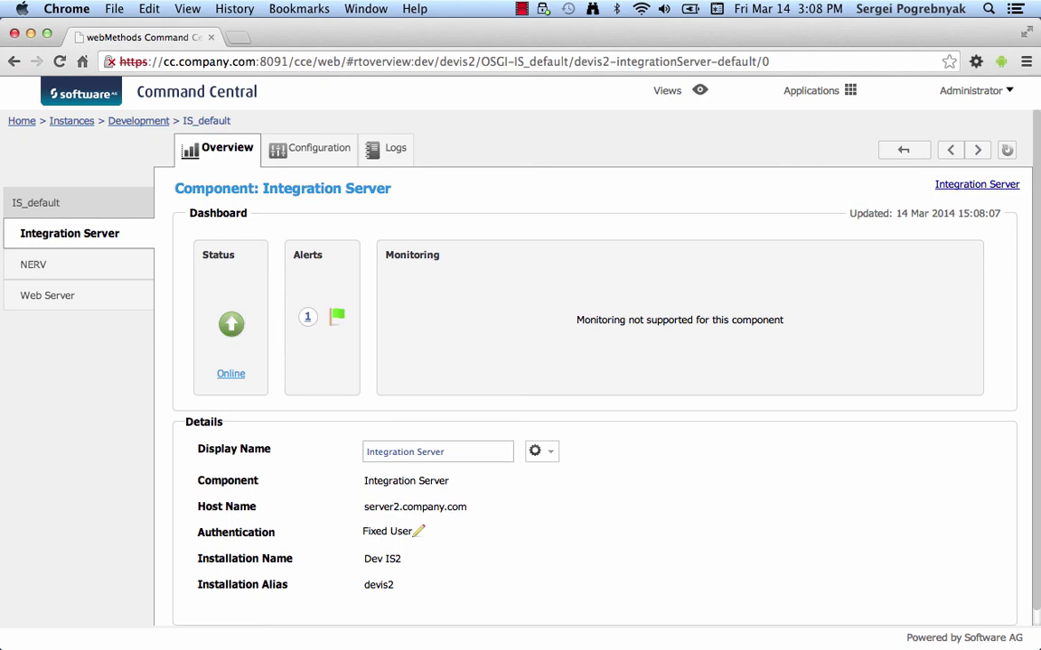
click(1007, 150)
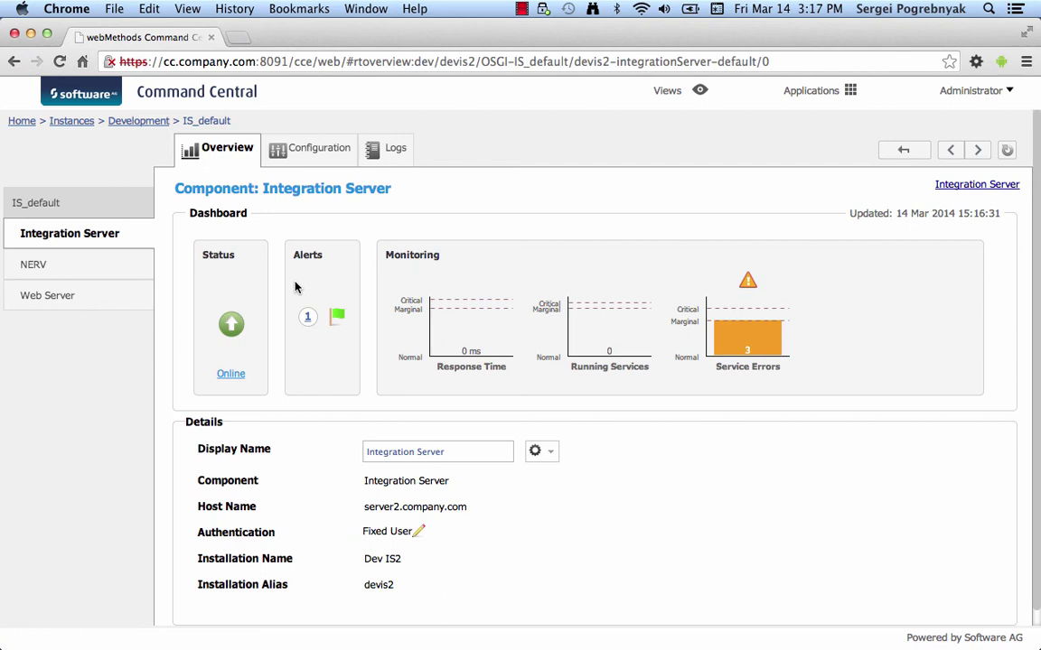
Open the Integration Server's own administration site from its component overview and view its Licensing settings
click(988, 186)
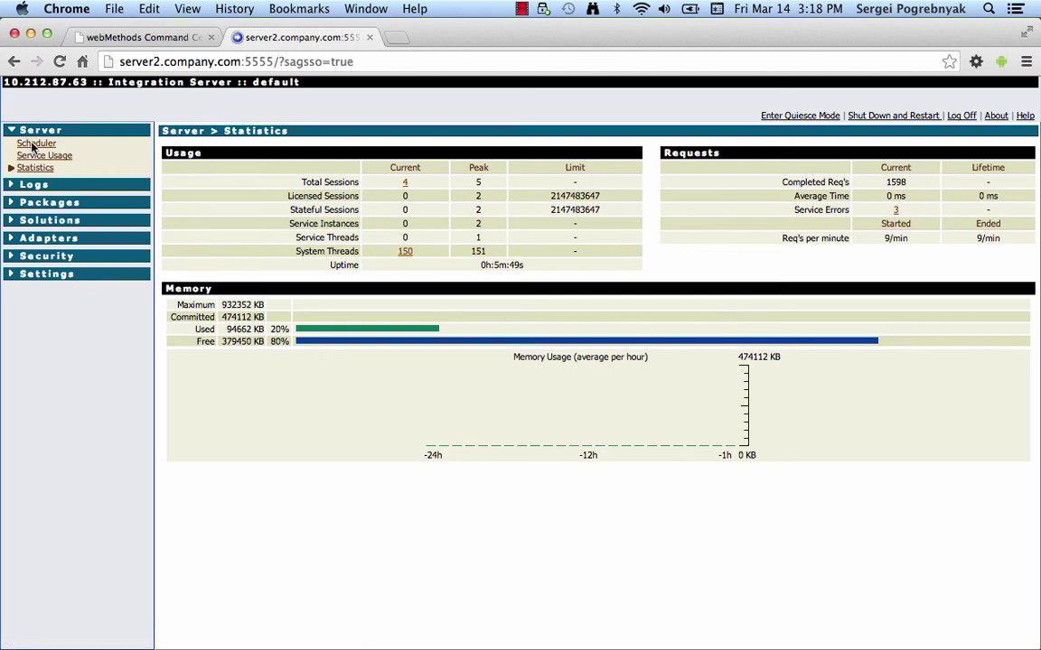
click(45, 276)
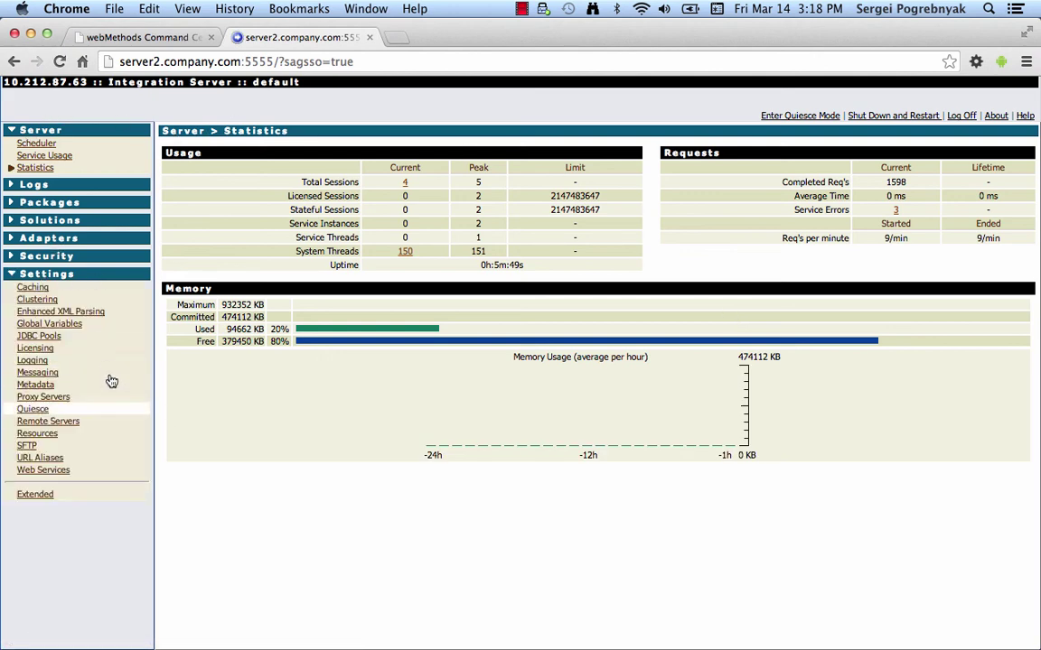
click(32, 352)
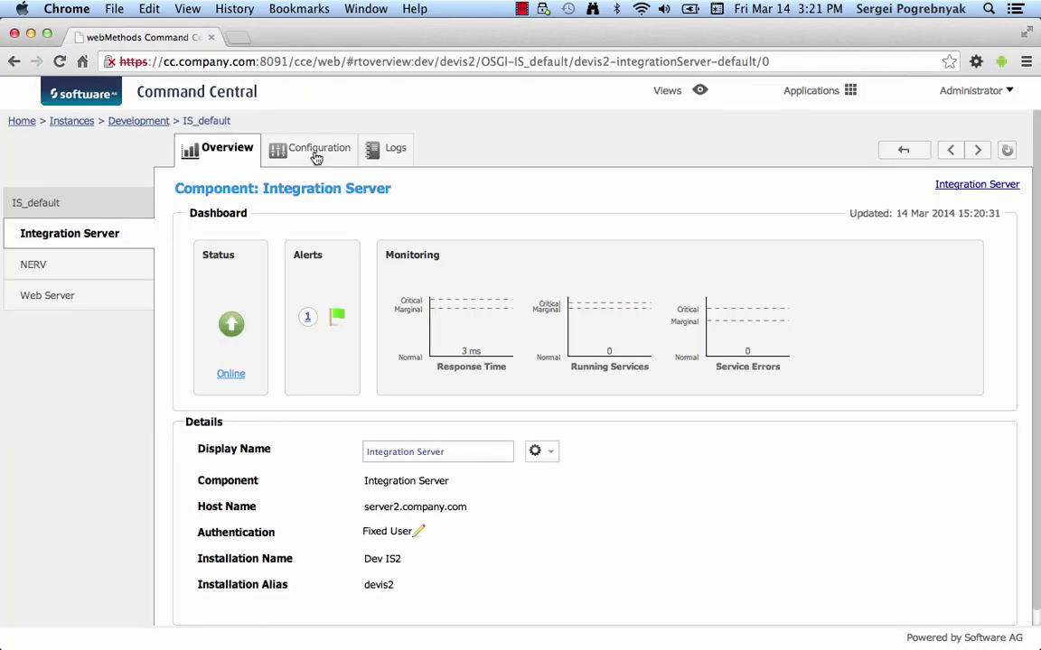
Open the Integration Server component's configuration in Command Central and examine the available configuration types
click(316, 153)
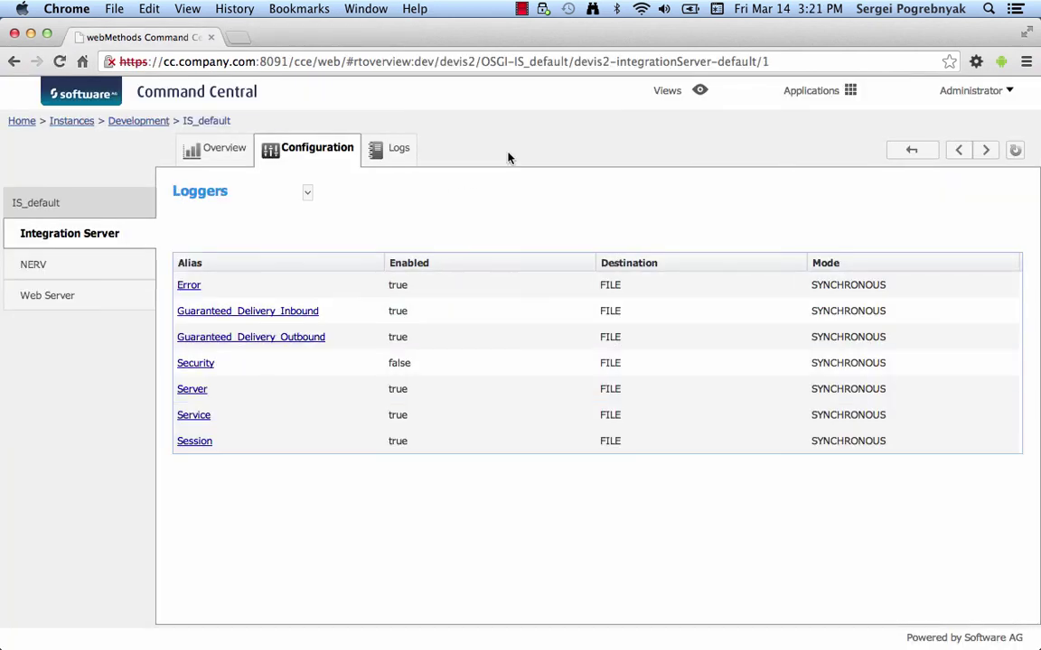
click(308, 194)
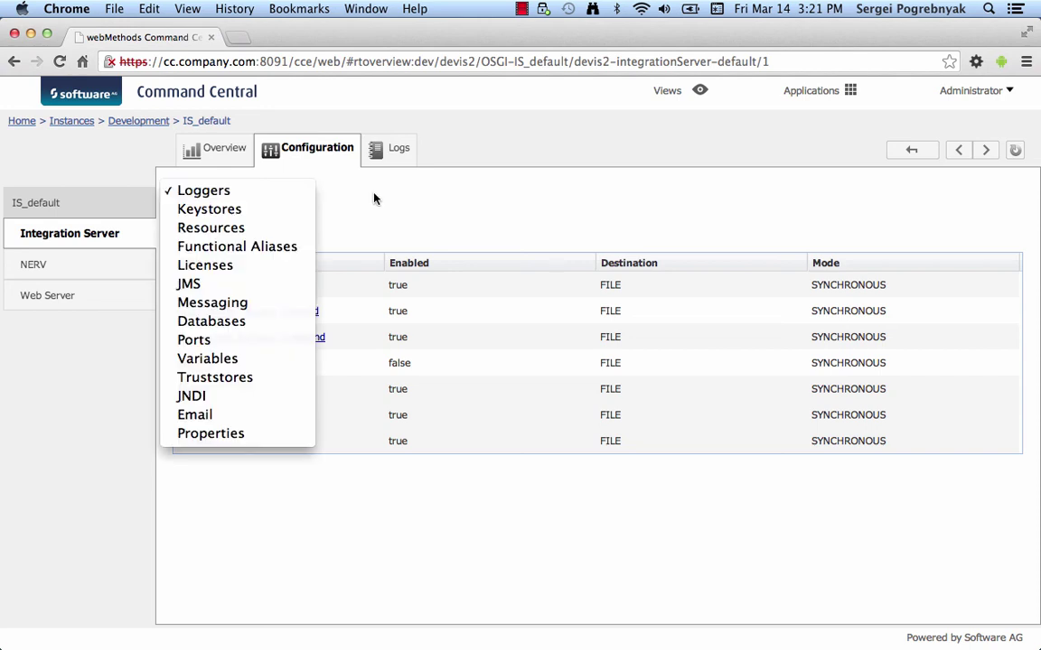
click(263, 192)
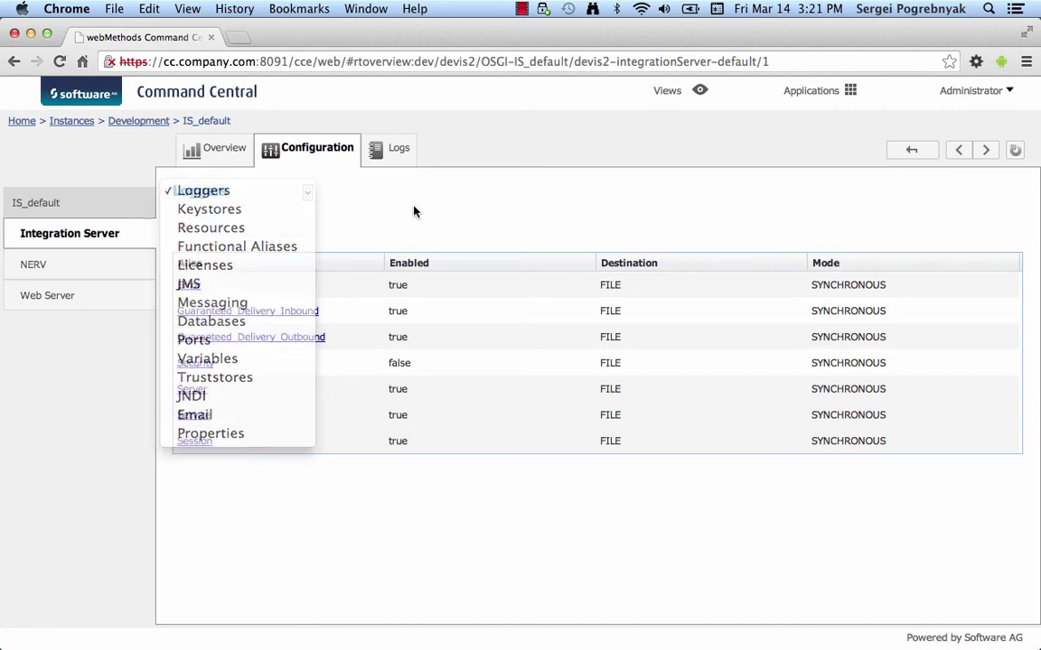
click(308, 193)
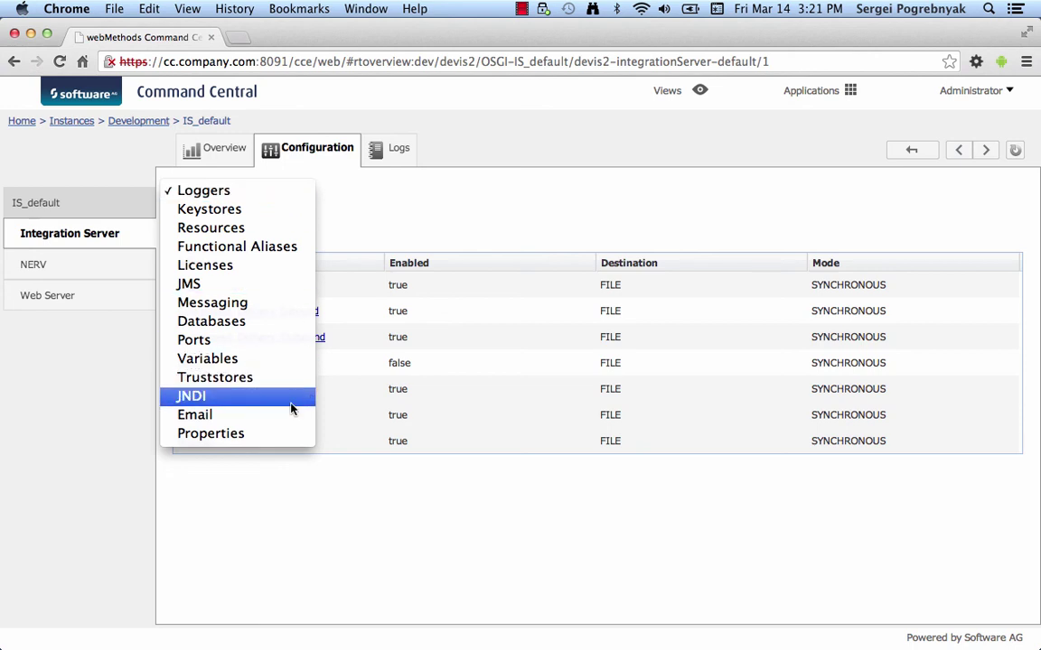
click(689, 167)
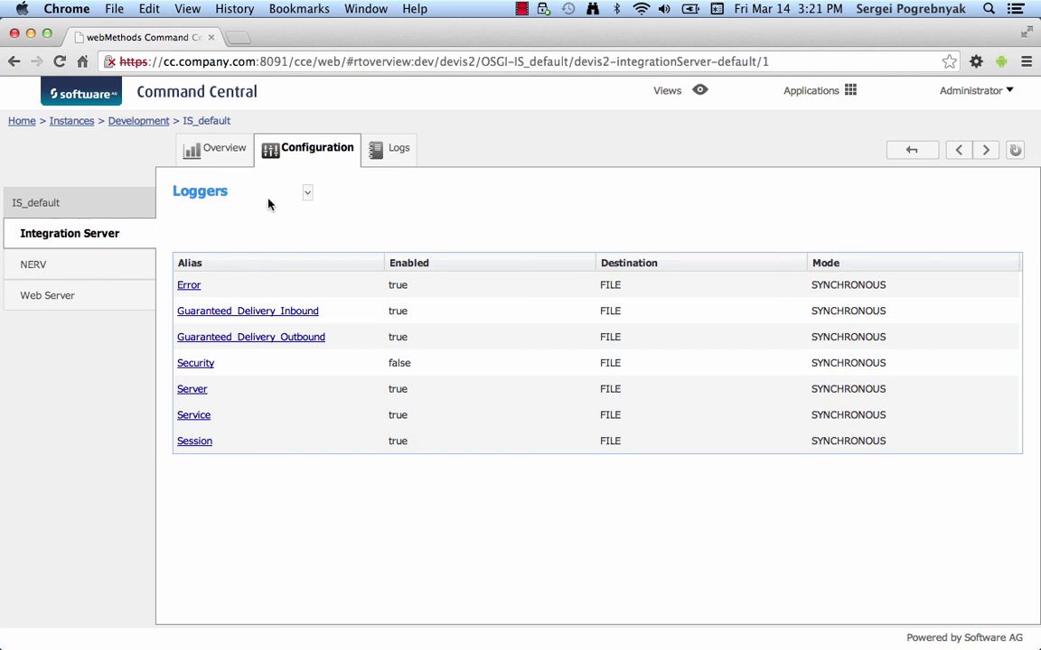
Review the IS-Core license details in the component's Licenses configuration, close them and return to the Development environment's instances
click(305, 195)
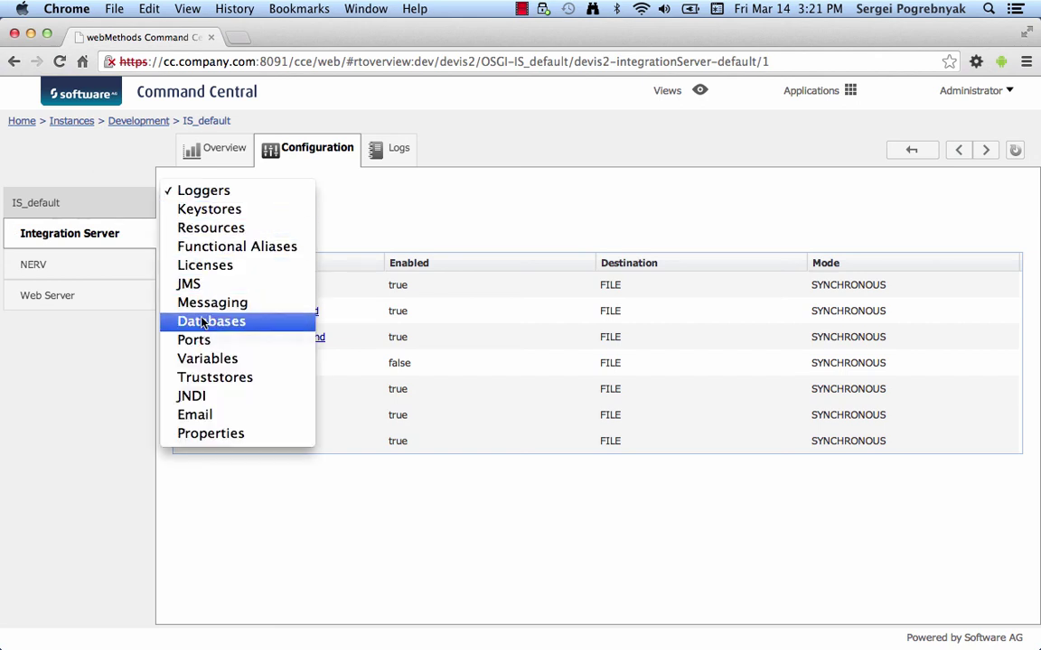
click(206, 265)
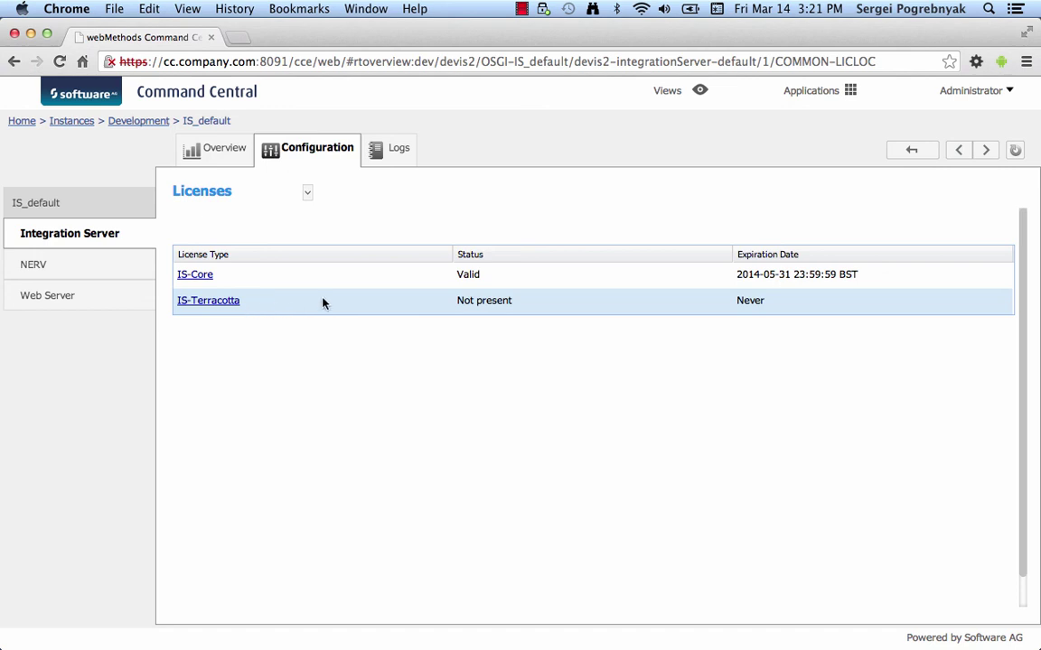
click(192, 279)
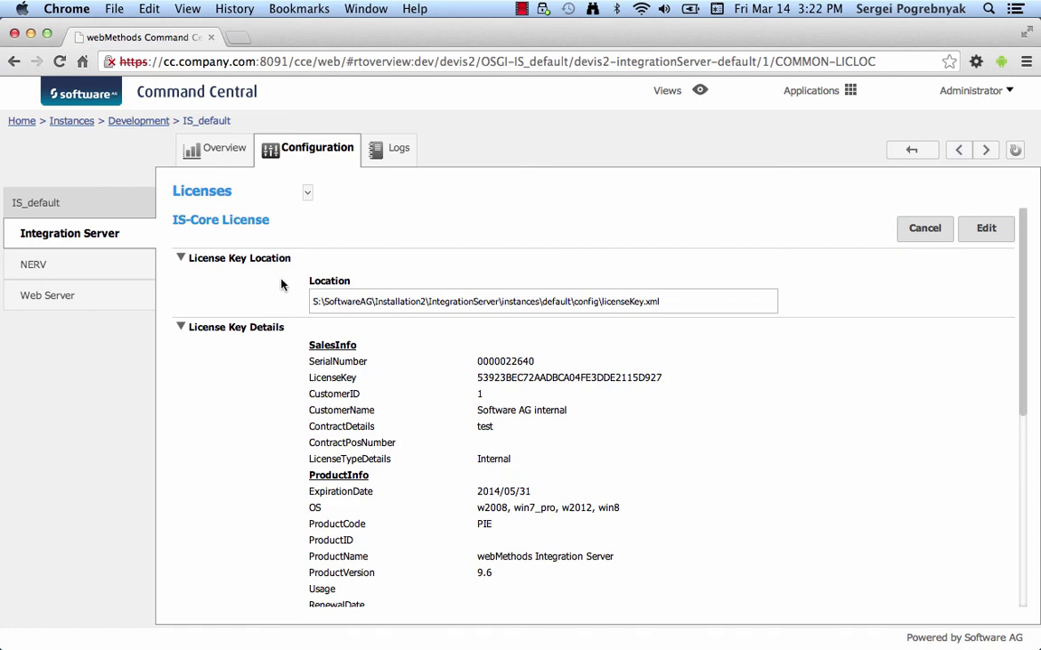
scroll(386, 409, down, 3)
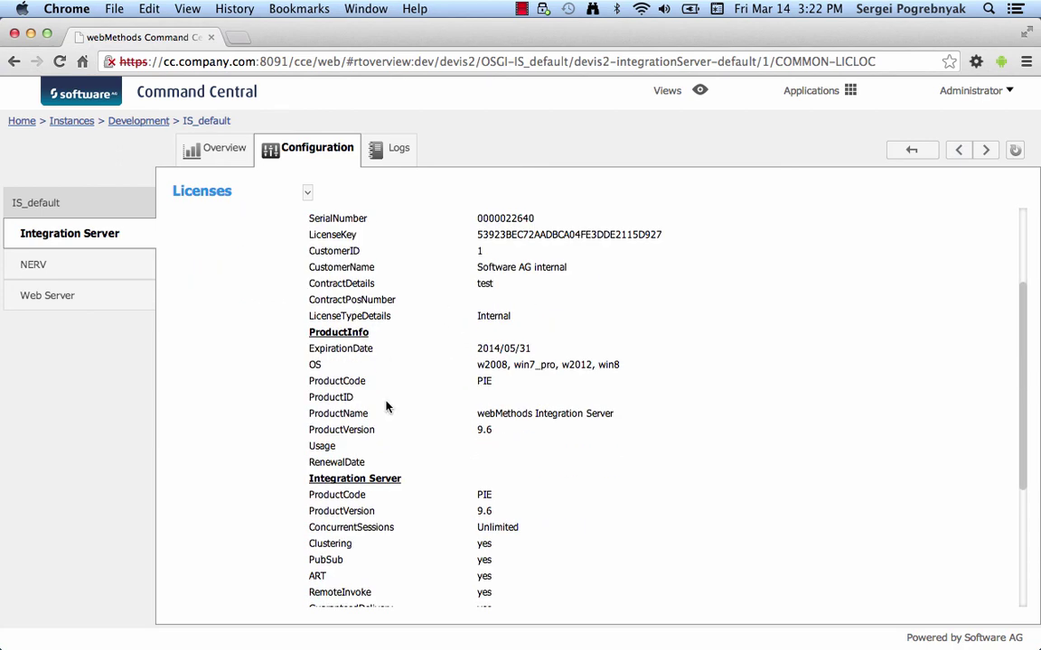
scroll(395, 418, down, 2)
scroll(404, 428, up, 5)
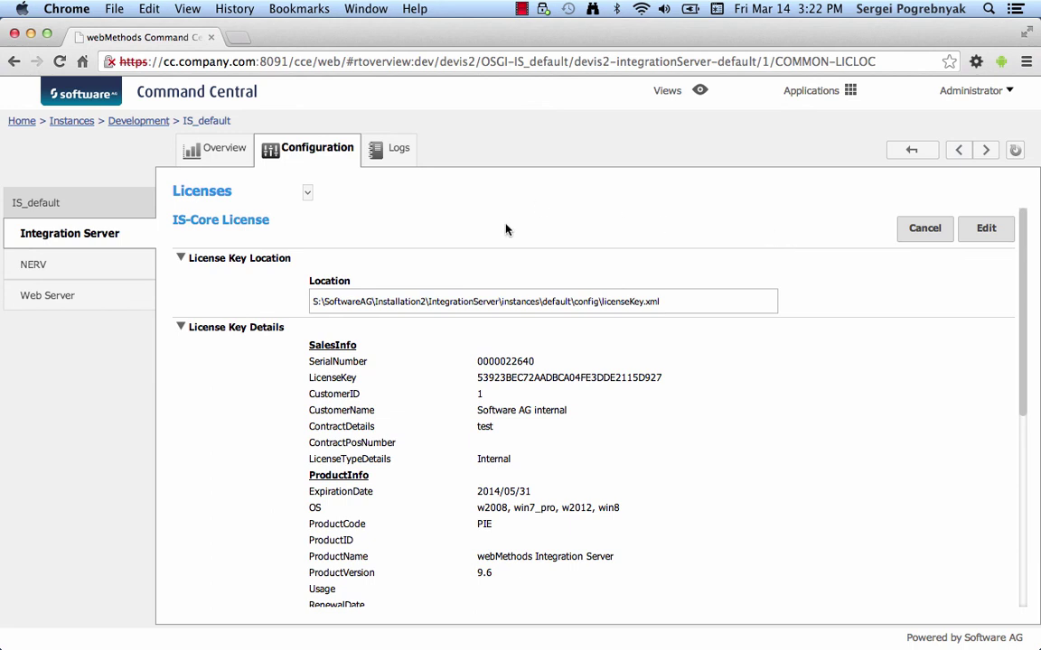
click(923, 237)
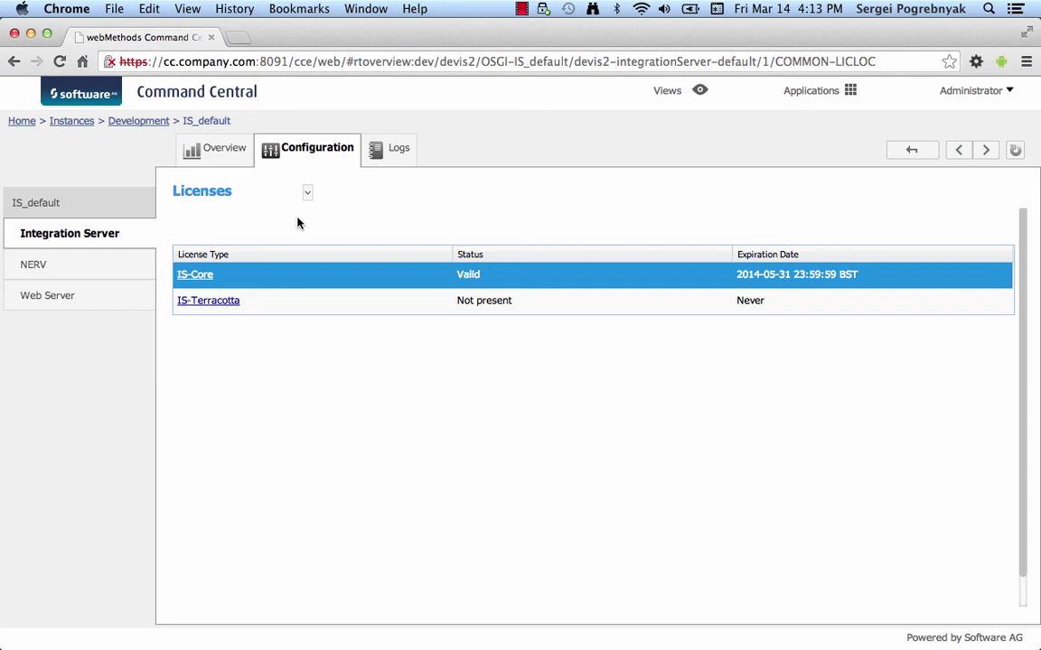
click(912, 150)
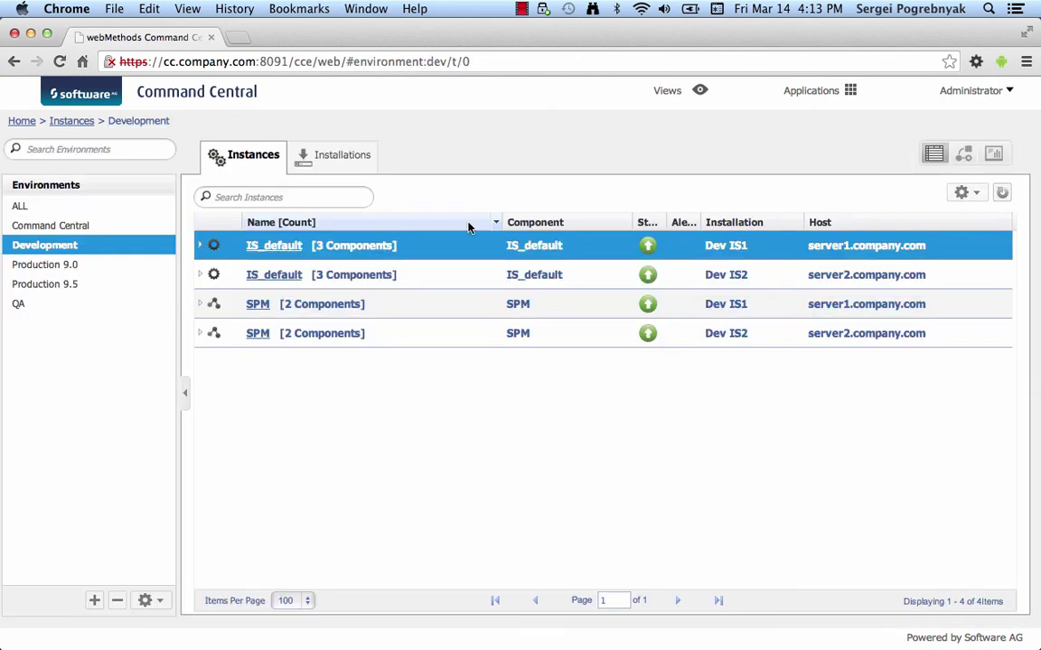